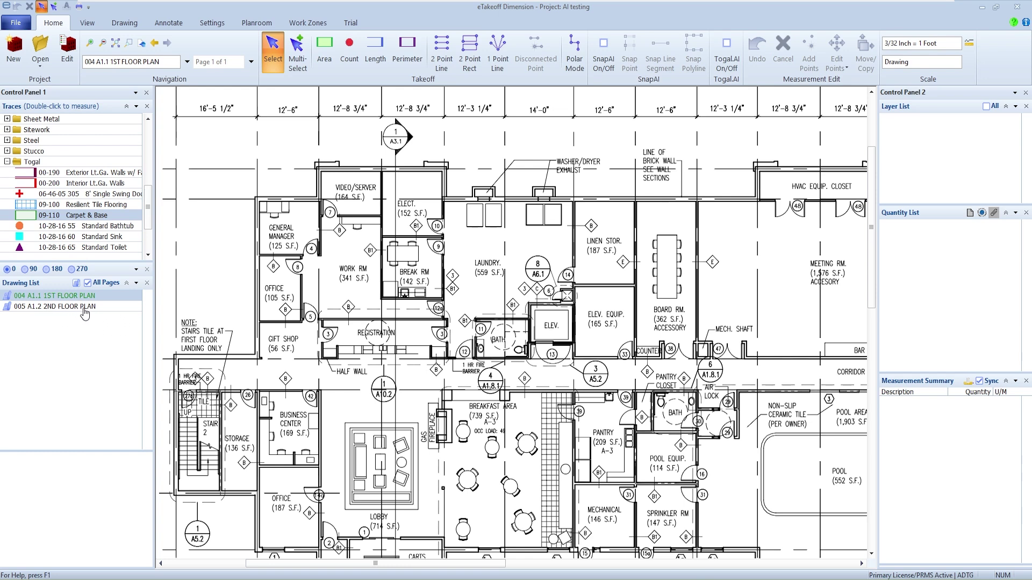
- Turn on Togal.AI and add the Togal.AI pane to Control Panel 2
{"action": "left_click", "coordinate": [728, 49]}
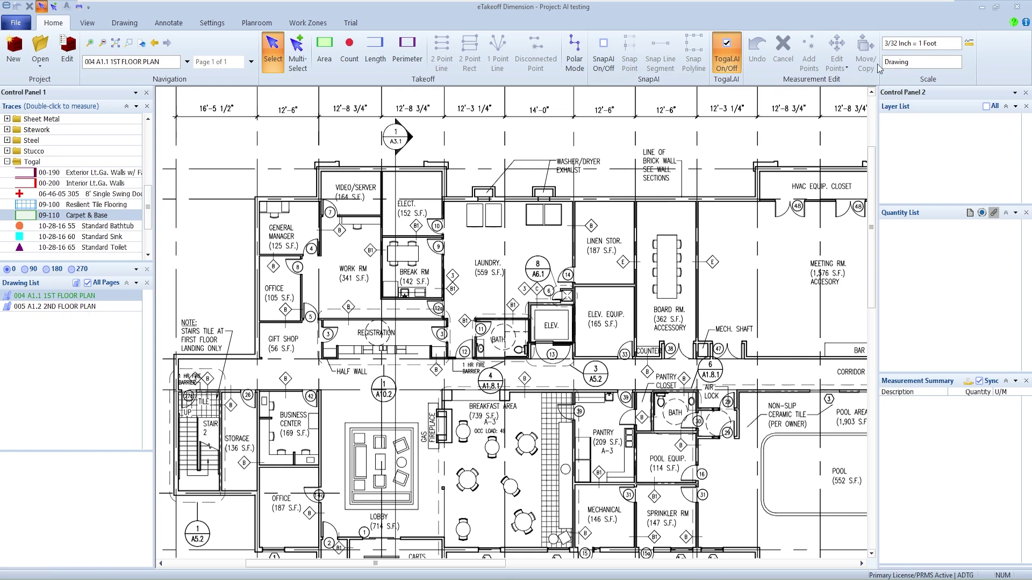
{"action": "left_click", "coordinate": [1014, 93]}
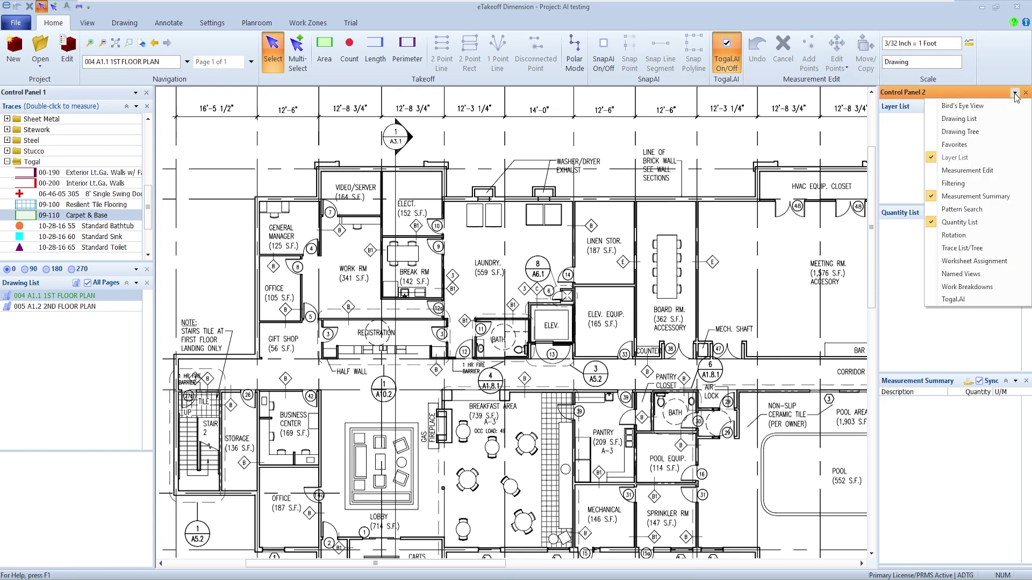
{"action": "left_click", "coordinate": [946, 300]}
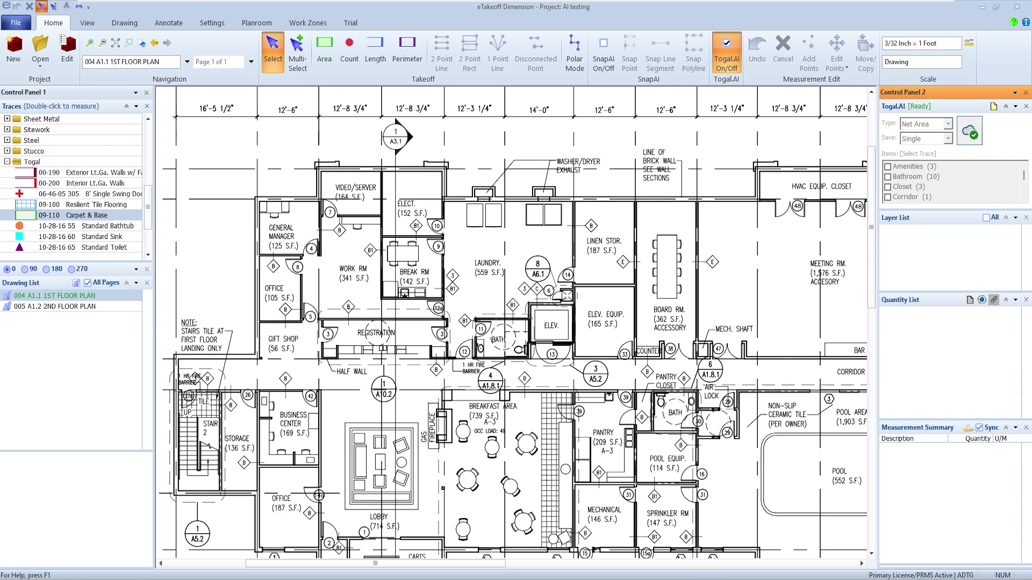
- Open the 005 A1.2 2ND FLOOR PLAN drawing, submit it for Togal.AI processing and check its Togal state
{"action": "double_click", "coordinate": [76, 308]}
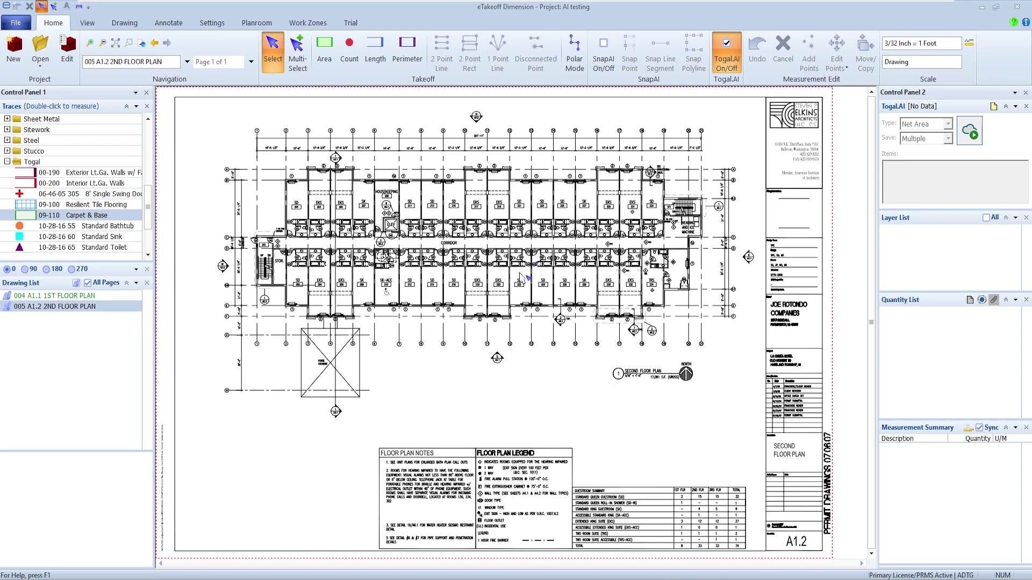
{"action": "left_click", "coordinate": [971, 133]}
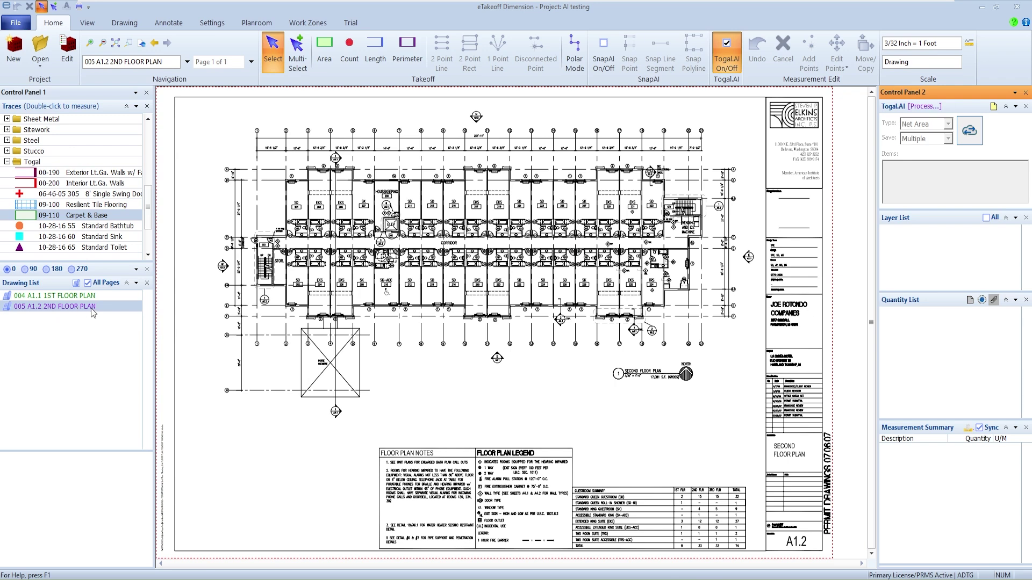
{"action": "mouse_move", "coordinate": [92, 309]}
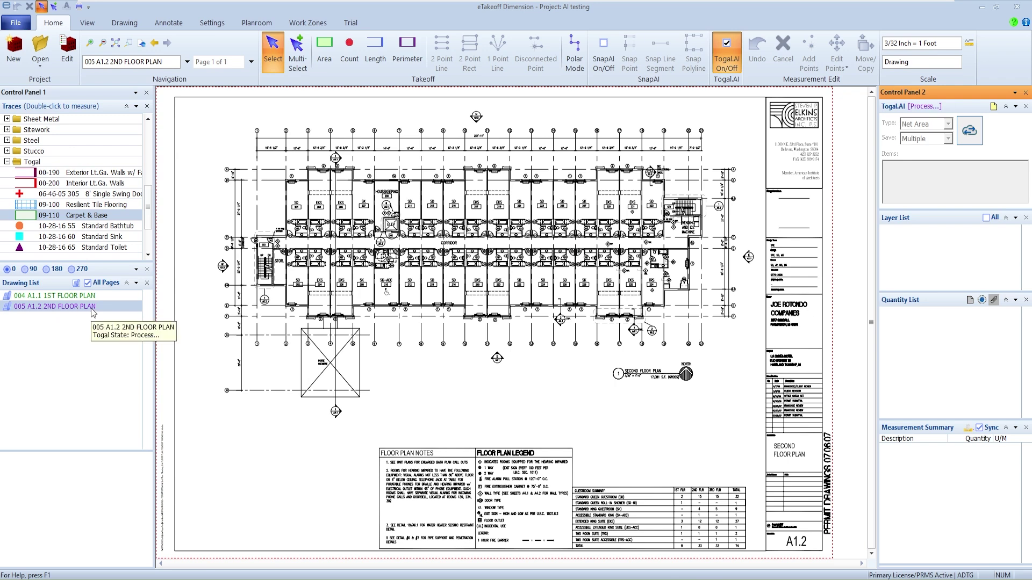
- Check the Togal state of 004 A1.1 1ST FLOOR PLAN and reopen that drawing
{"action": "left_click", "coordinate": [100, 297]}
{"action": "mouse_move", "coordinate": [99, 297]}
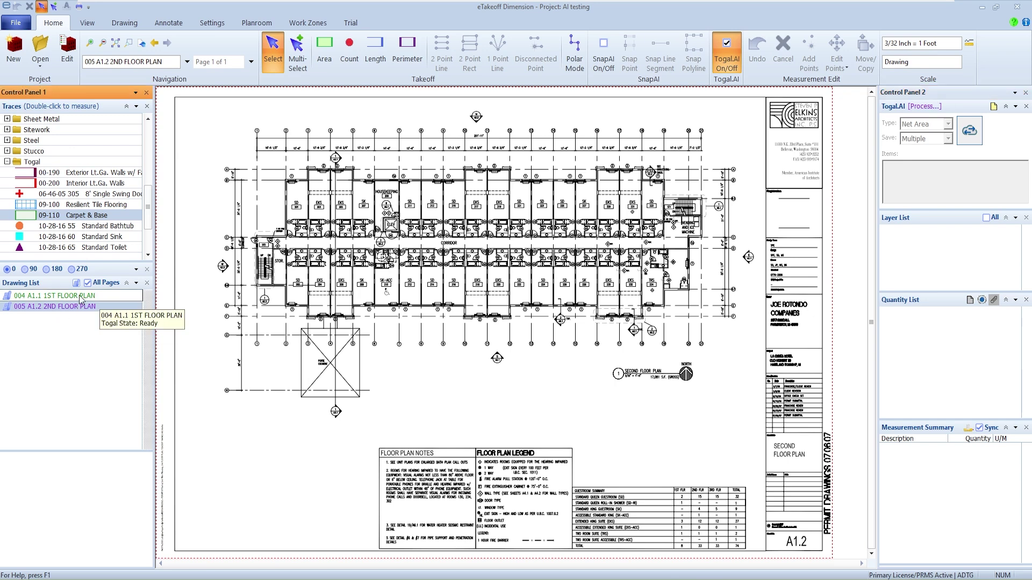
{"action": "double_click", "coordinate": [80, 296]}
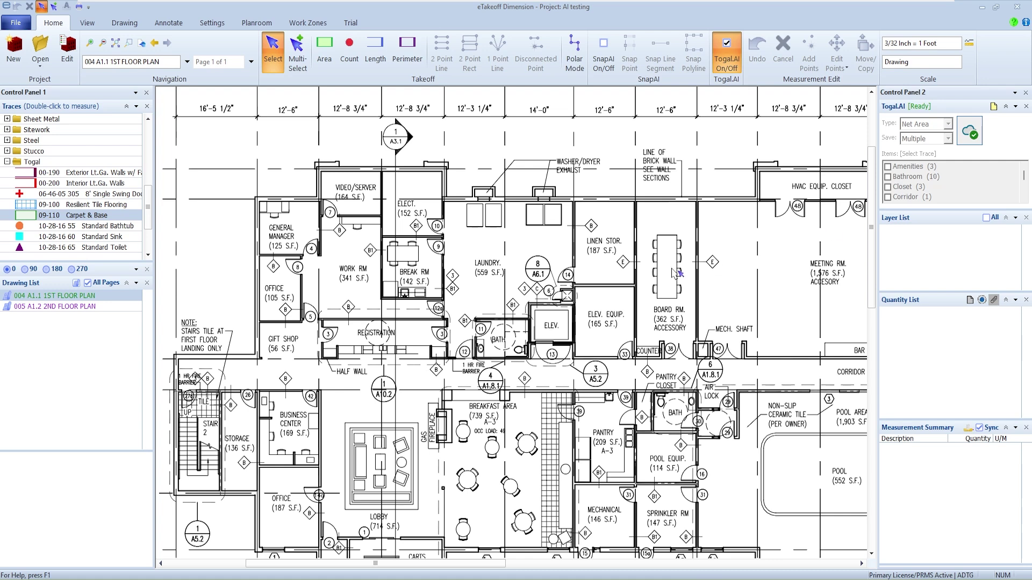
- With Togal.AI turned off, manually trace the four-cornered Linen Stor. room as a 09-110 Carpet & Base area of about 195 sq ft
{"action": "scroll", "coordinate": [628, 284], "scroll_direction": "up", "scroll_amount": 3}
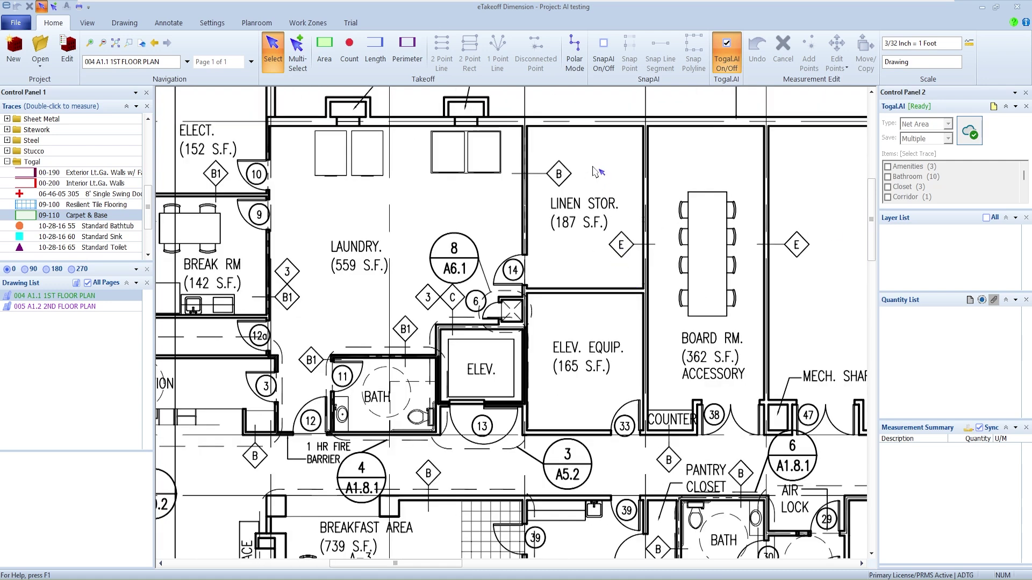
{"action": "middle_click_drag", "start_coordinate": [596, 171], "coordinate": [543, 184]}
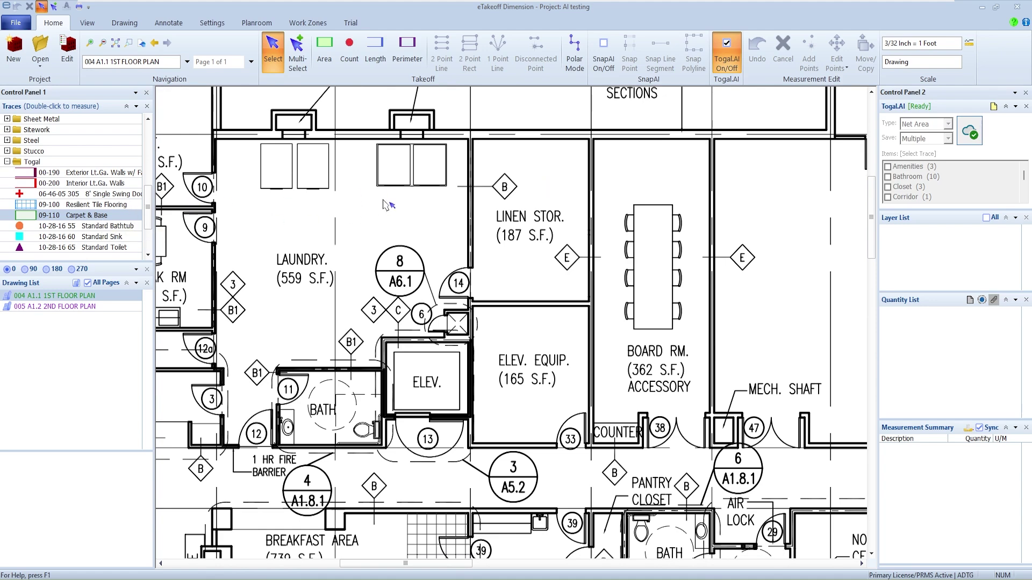
{"action": "scroll", "coordinate": [548, 193], "scroll_direction": "down", "scroll_amount": 4}
{"action": "scroll", "coordinate": [549, 193], "scroll_direction": "down", "scroll_amount": 2}
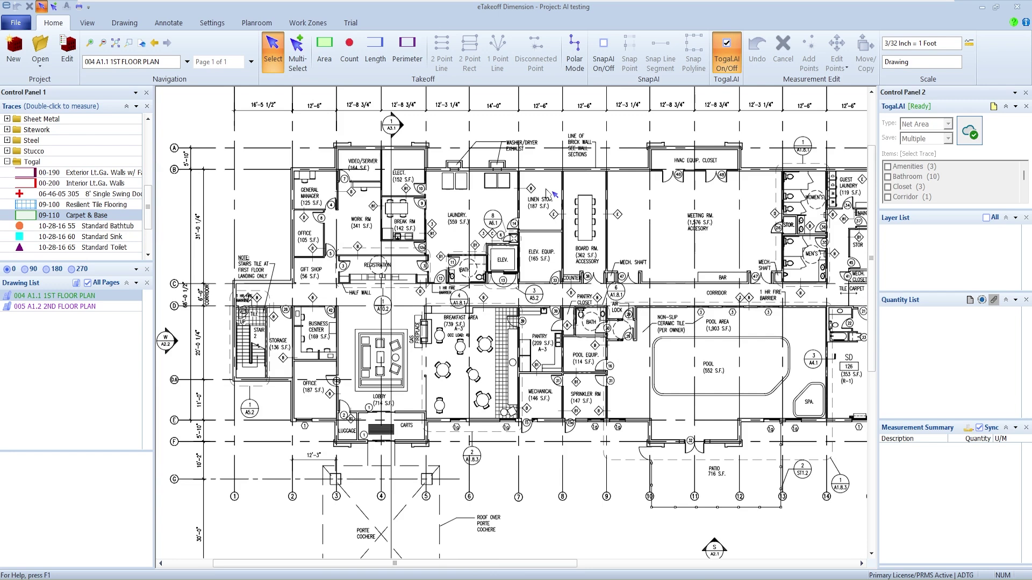
{"action": "scroll", "coordinate": [547, 191], "scroll_direction": "down", "scroll_amount": 2}
{"action": "scroll", "coordinate": [551, 194], "scroll_direction": "up", "scroll_amount": 2}
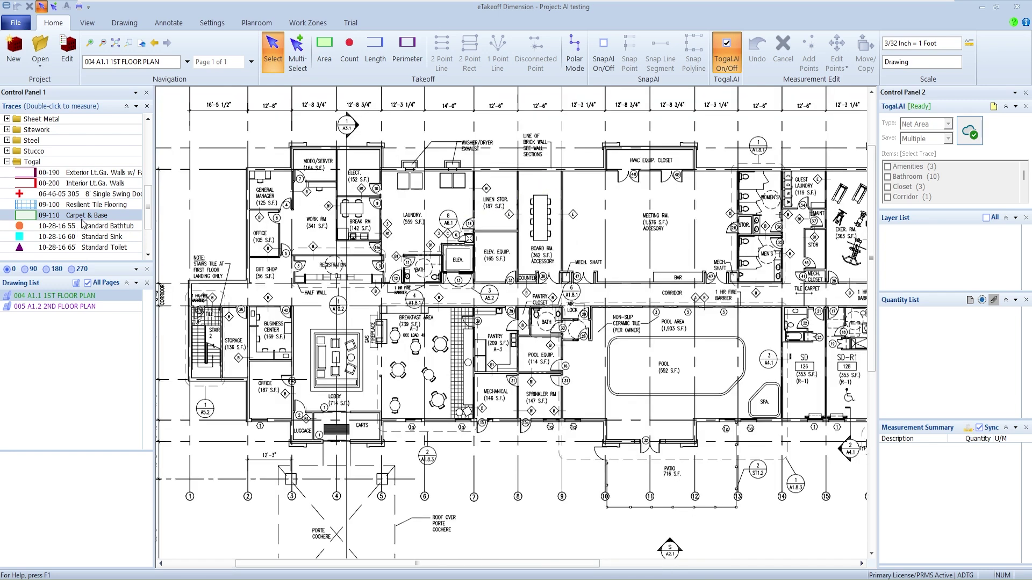
{"action": "double_click", "coordinate": [84, 216]}
{"action": "left_click", "coordinate": [549, 220]}
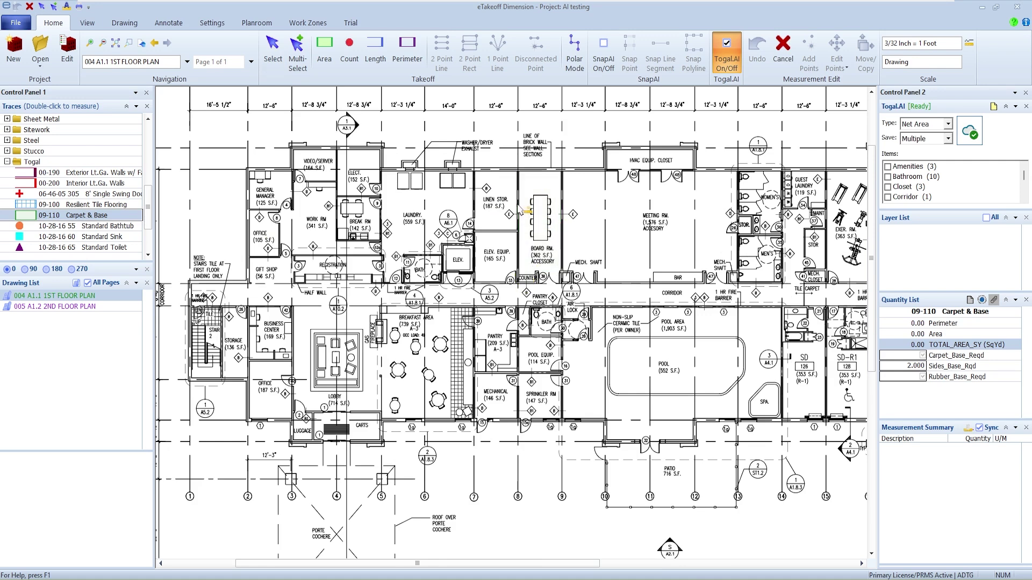
{"action": "left_click", "coordinate": [723, 50]}
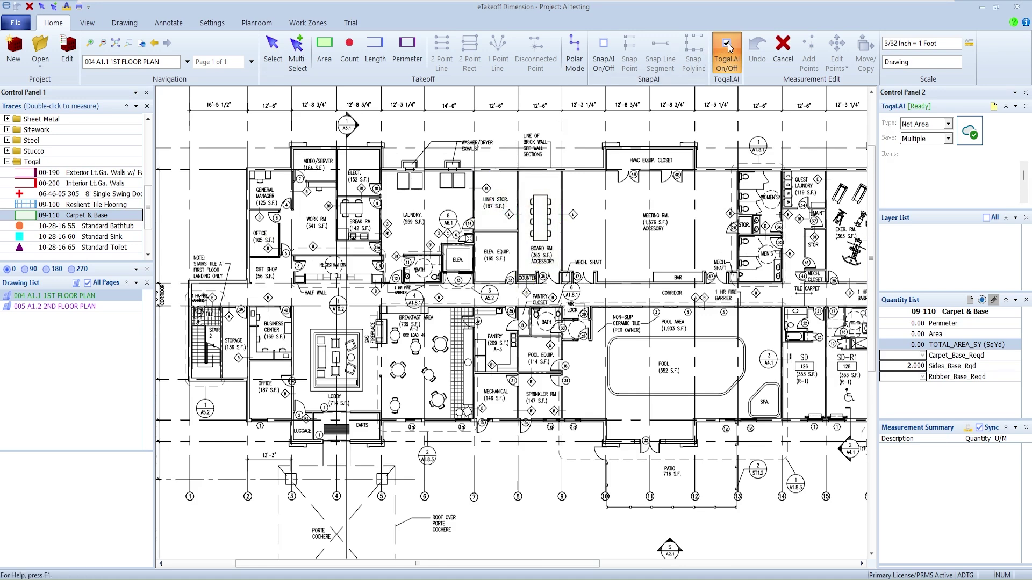
{"action": "left_click", "coordinate": [475, 171]}
{"action": "left_click", "coordinate": [517, 171]}
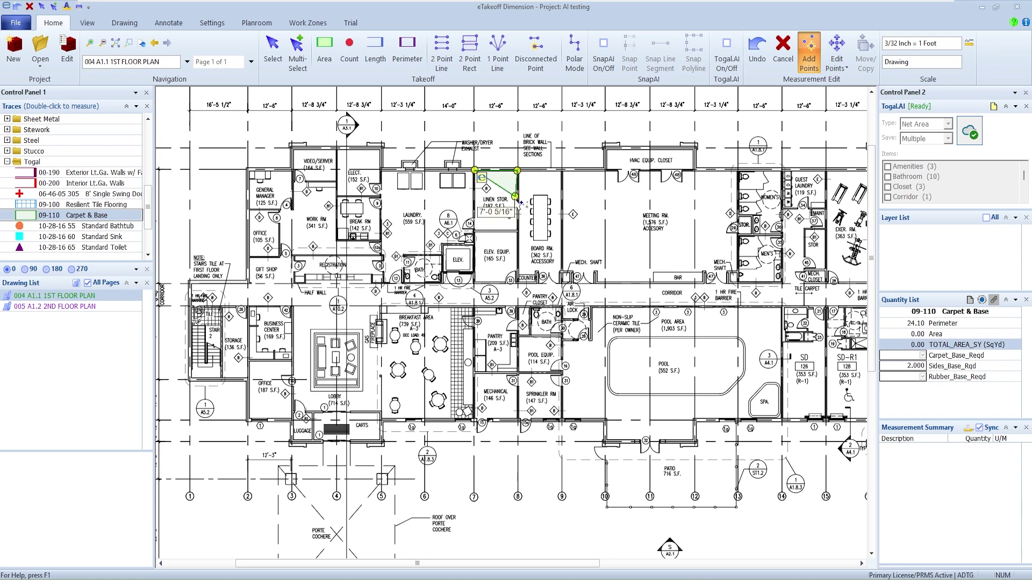
{"action": "left_click", "coordinate": [517, 230]}
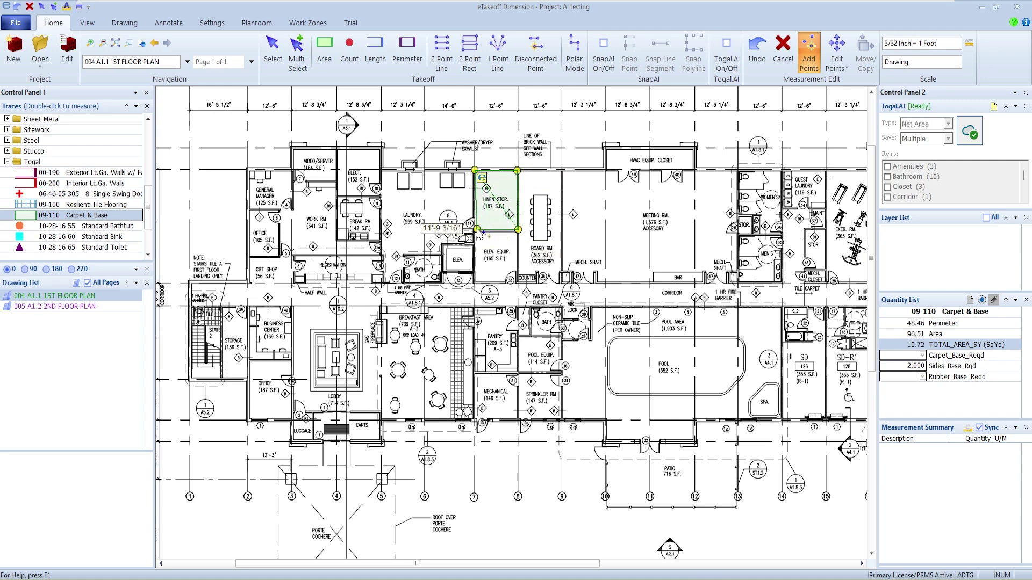
{"action": "left_click", "coordinate": [477, 231]}
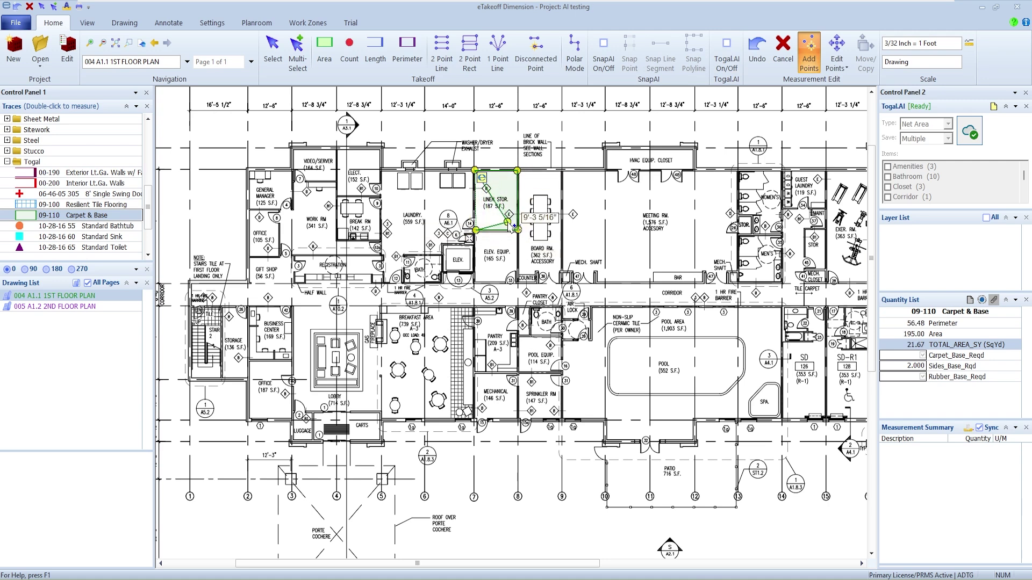
{"action": "double_click", "coordinate": [472, 240]}
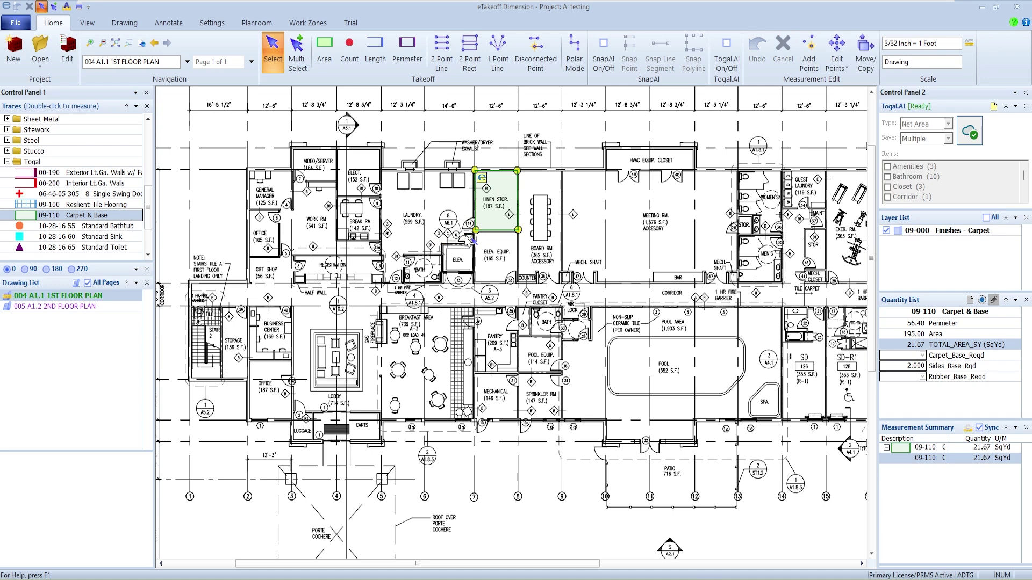
- Inspect the traced corners of the Linen Stor. area up close and delete the Carpet & Base measurement
{"action": "scroll", "coordinate": [472, 240], "scroll_direction": "up", "scroll_amount": 4}
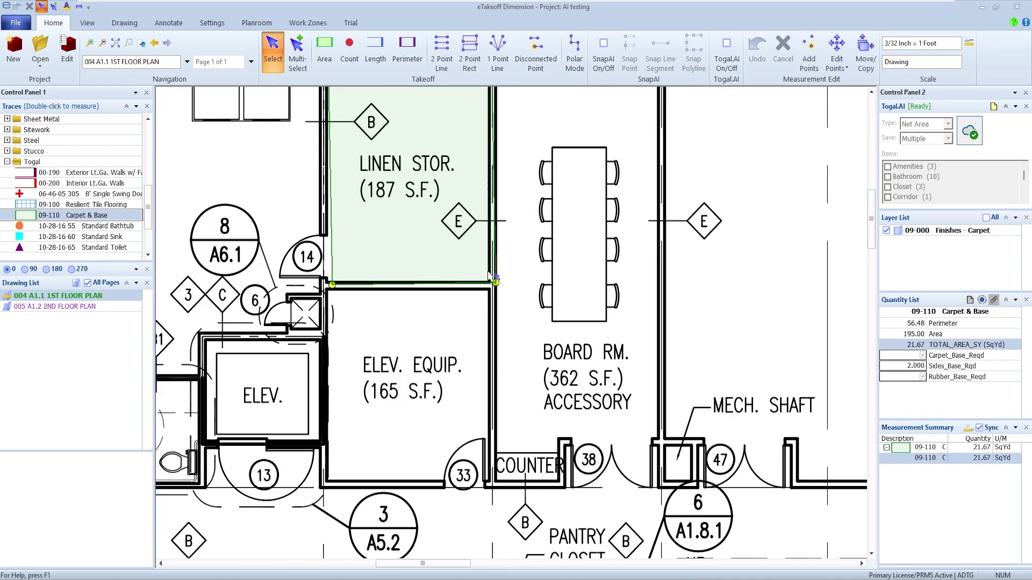
{"action": "mouse_move", "coordinate": [491, 277]}
{"action": "scroll", "coordinate": [492, 277], "scroll_direction": "down", "scroll_amount": 1}
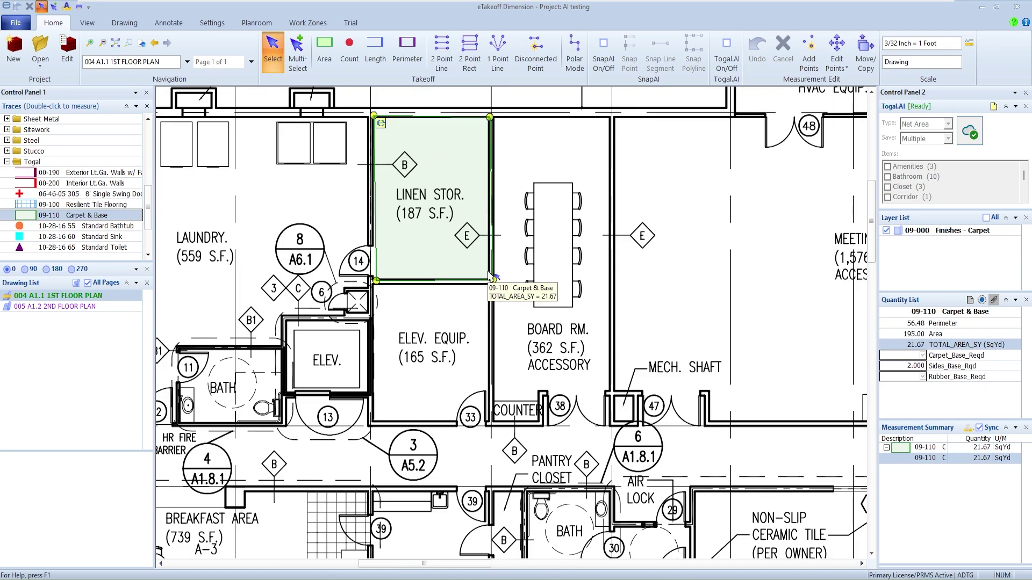
{"action": "key", "text": "Delete"}
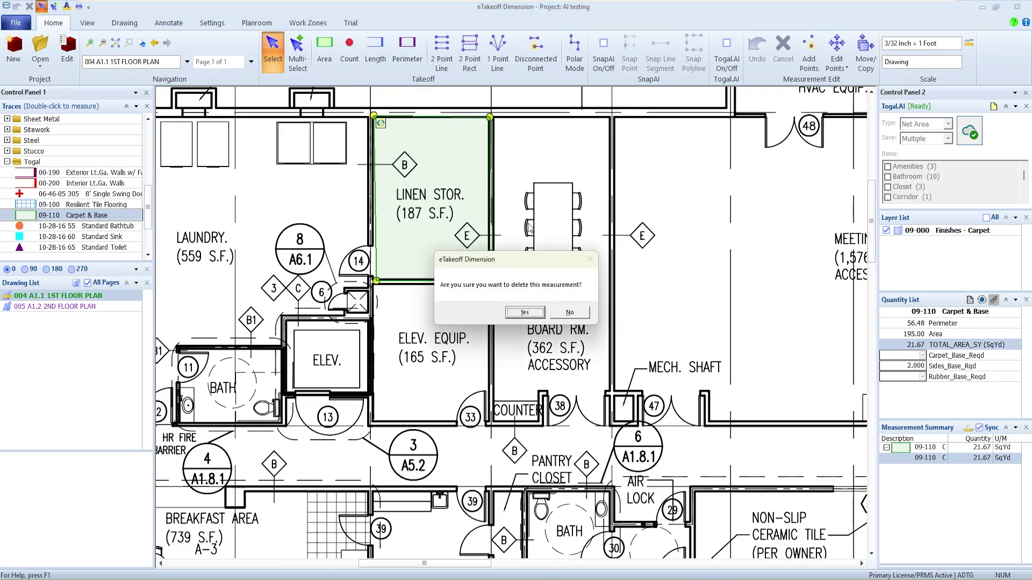
{"action": "left_click", "coordinate": [526, 314]}
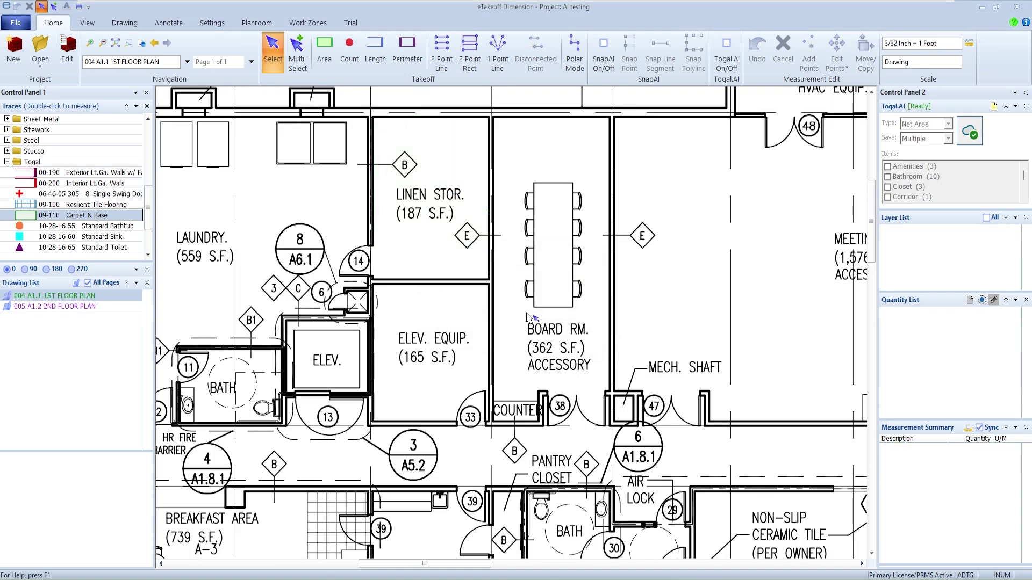
- Manually retrace the Linen Stor. room with 09-110 Carpet & Base, including the recess at door 14, as an area of about 190 sq ft
{"action": "double_click", "coordinate": [132, 215]}
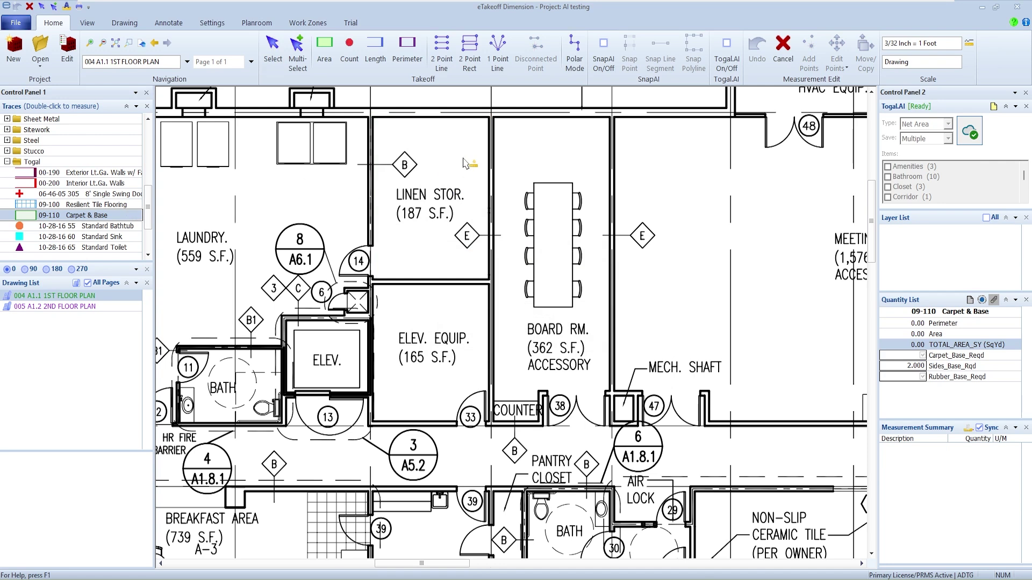
{"action": "scroll", "coordinate": [465, 163], "scroll_direction": "up", "scroll_amount": 2}
{"action": "middle_click_drag", "start_coordinate": [398, 161], "coordinate": [430, 231]}
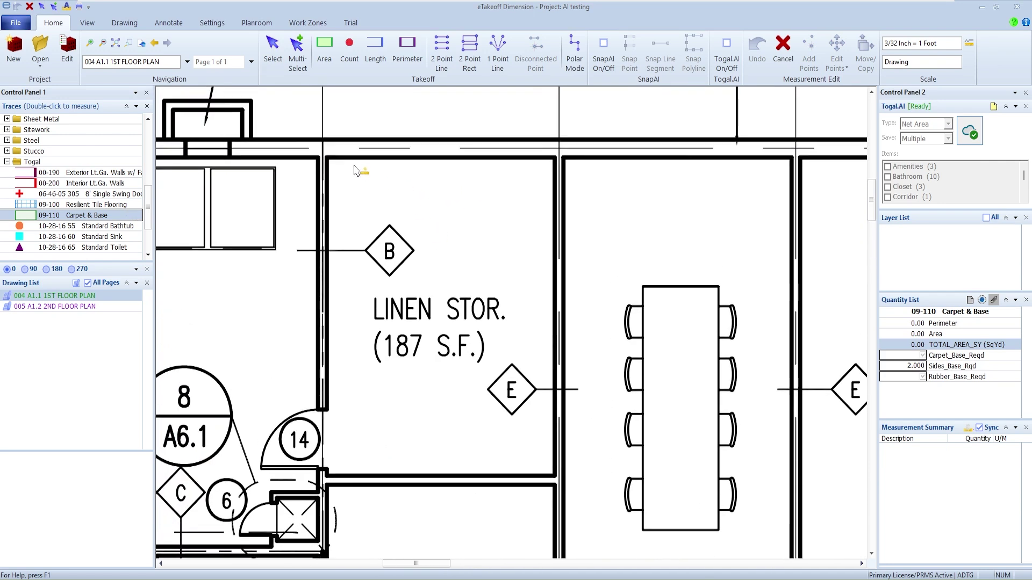
{"action": "left_click", "coordinate": [327, 158]}
{"action": "left_click", "coordinate": [553, 159]}
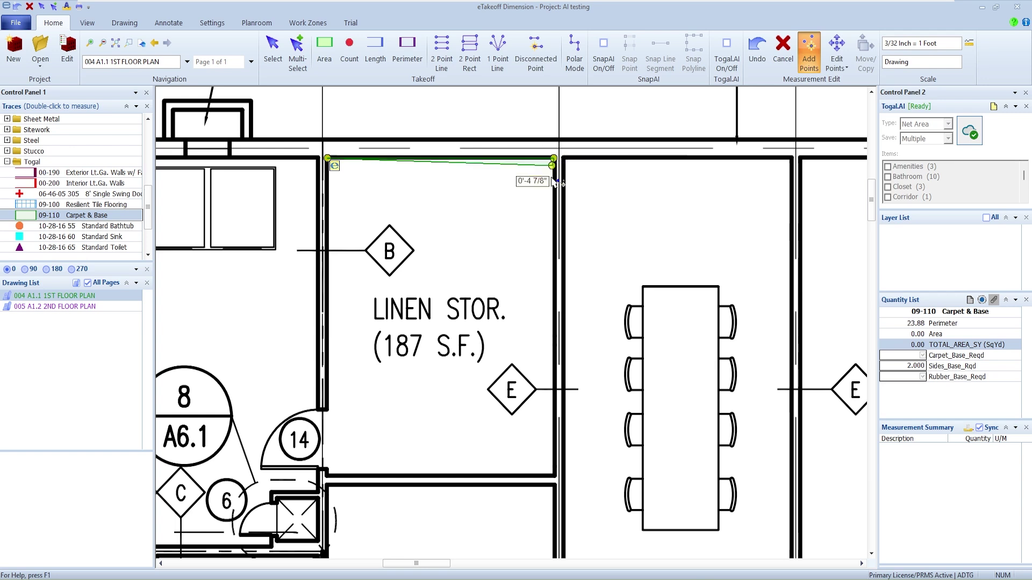
{"action": "left_click", "coordinate": [552, 474]}
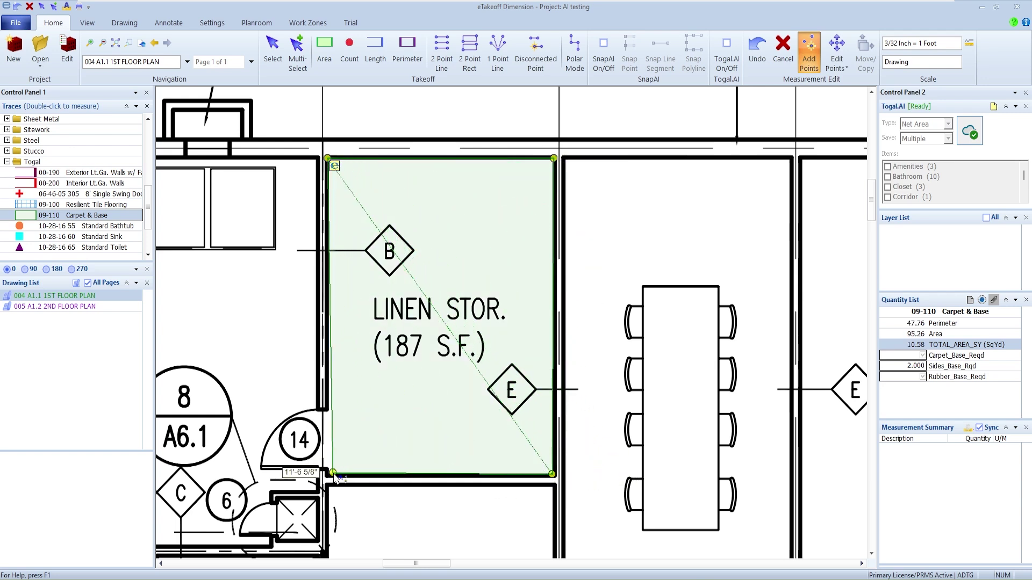
{"action": "left_click", "coordinate": [333, 473]}
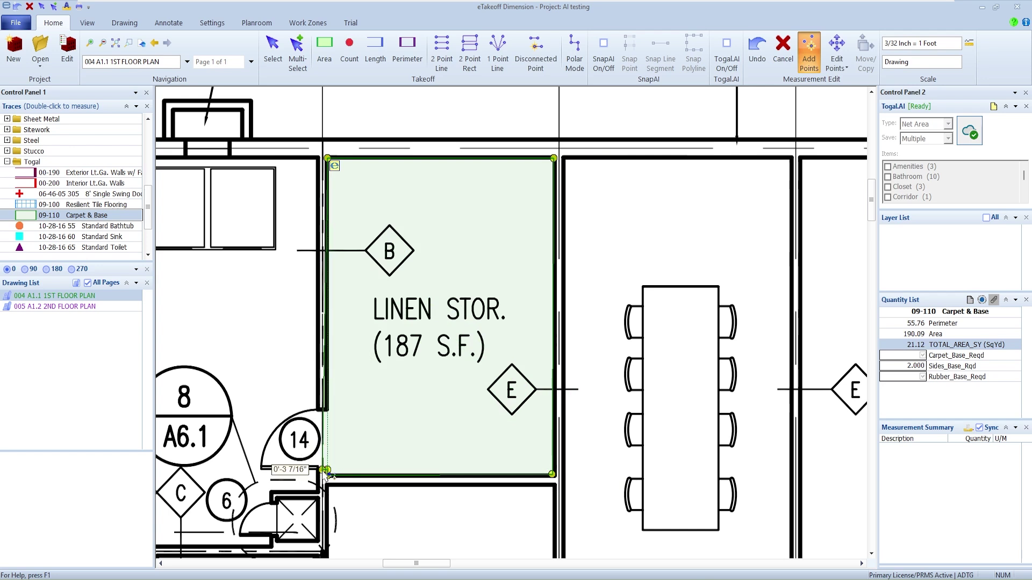
{"action": "left_click", "coordinate": [322, 411]}
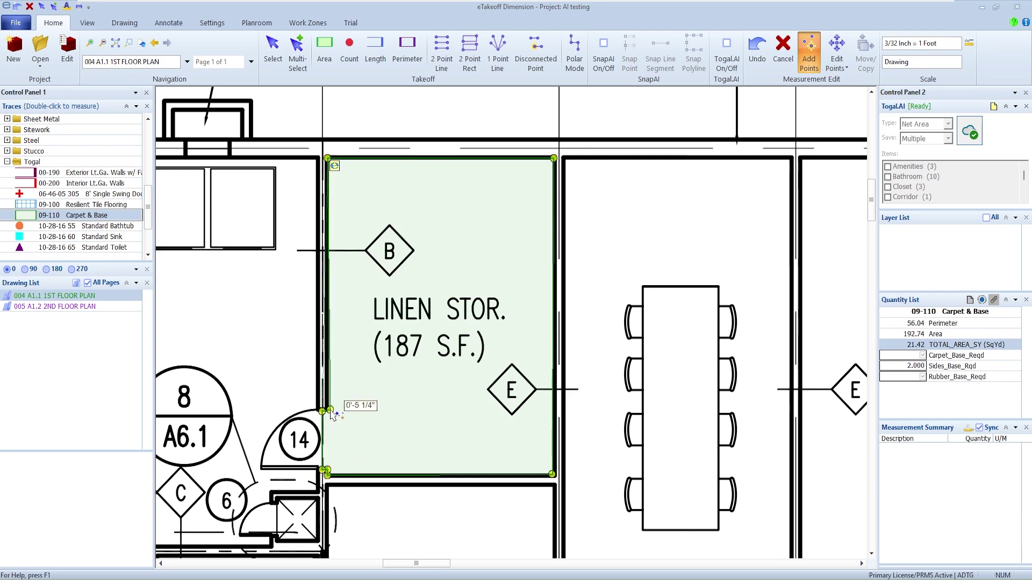
{"action": "left_click", "coordinate": [336, 411]}
{"action": "double_click", "coordinate": [338, 414]}
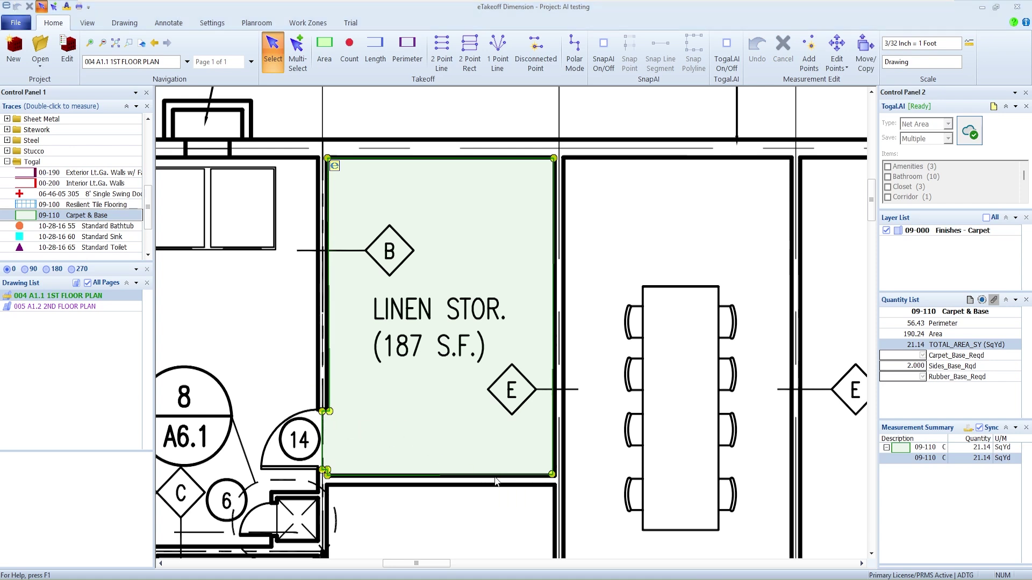
- Delete the retraced Carpet & Base measurement in the Linen Stor. room
{"action": "key", "text": "Delete"}
{"action": "left_click", "coordinate": [525, 316]}
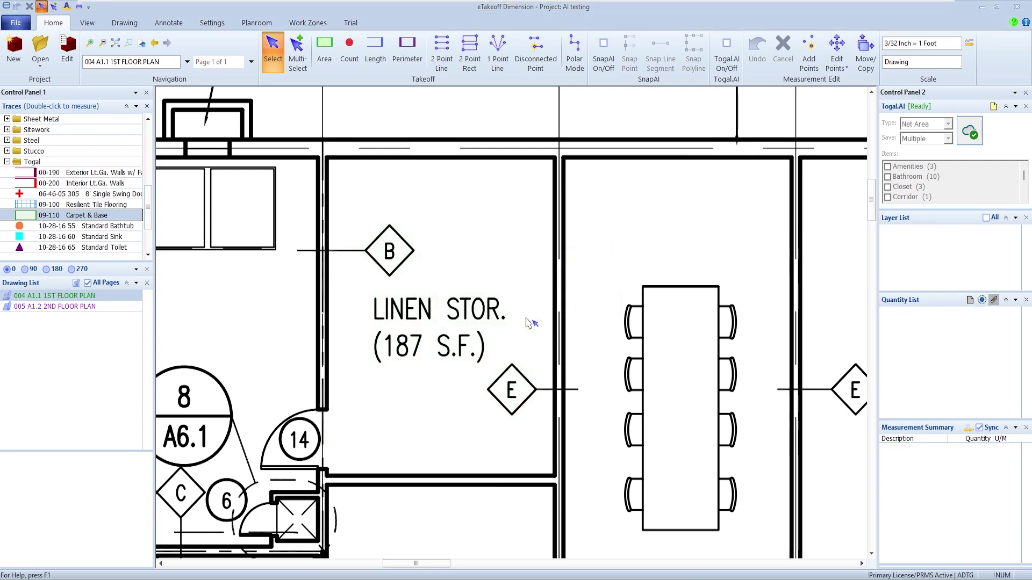
- Turn on Togal.AI, start measuring with 09-110 Carpet & Base, and pick the detected Linen Stor. room
{"action": "scroll", "coordinate": [526, 321], "scroll_direction": "down", "scroll_amount": 3}
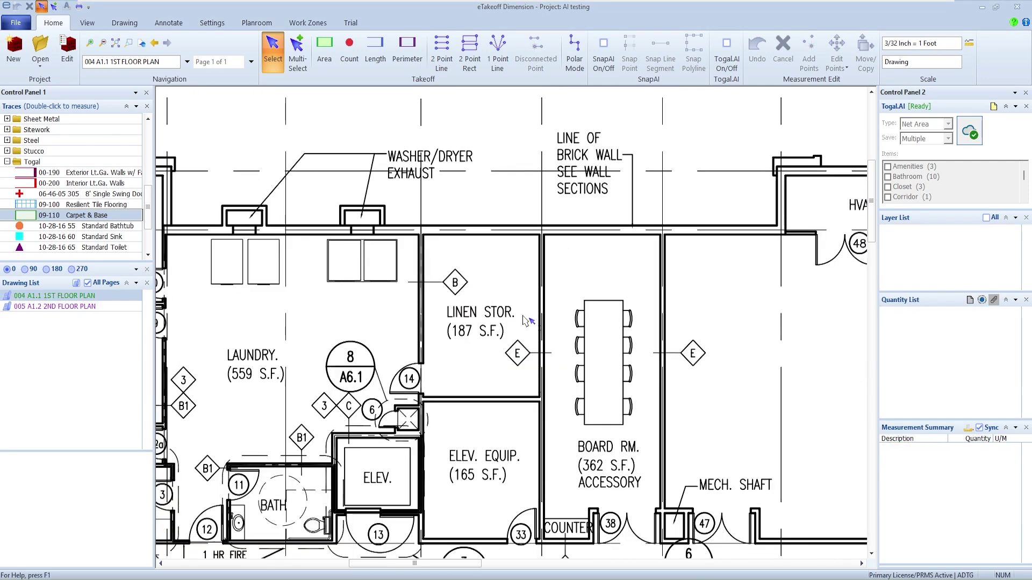
{"action": "scroll", "coordinate": [526, 320], "scroll_direction": "down", "scroll_amount": 2}
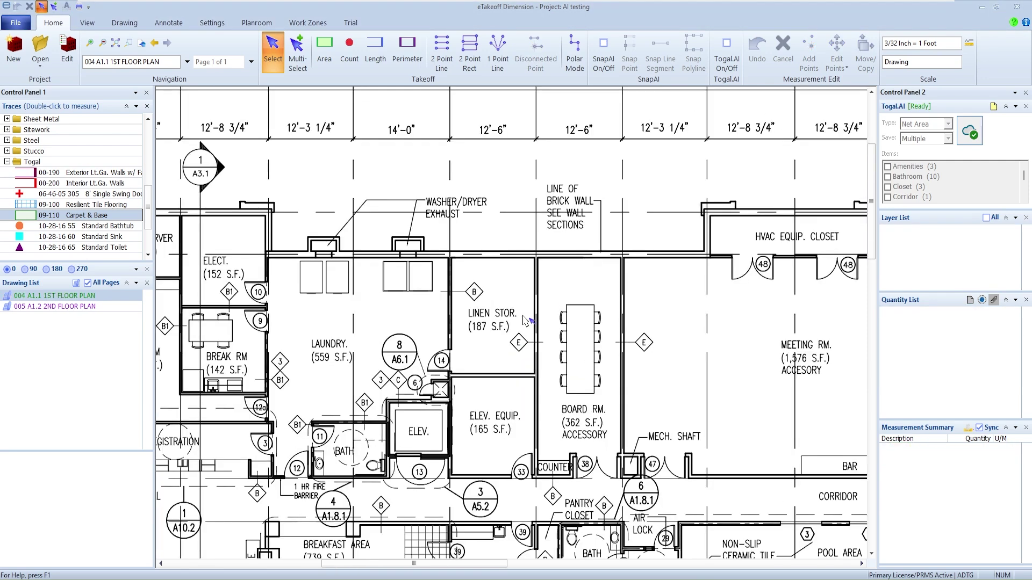
{"action": "left_click", "coordinate": [730, 48]}
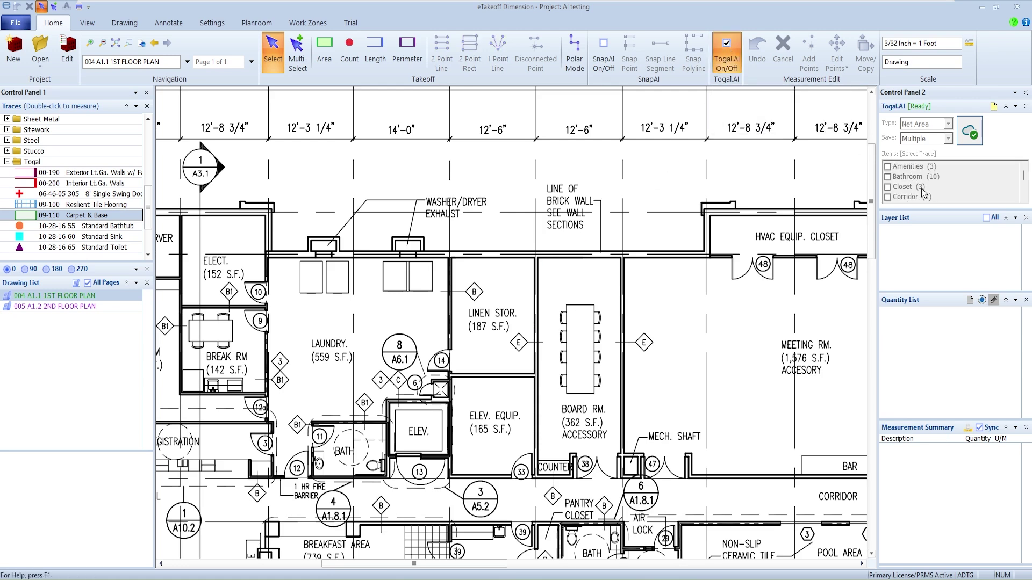
{"action": "double_click", "coordinate": [92, 216]}
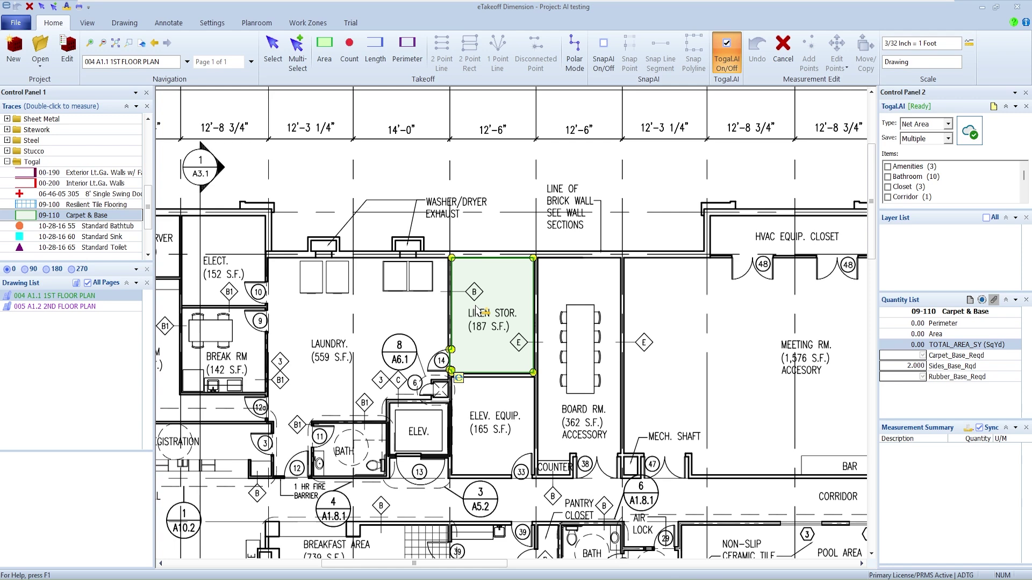
{"action": "scroll", "coordinate": [476, 310], "scroll_direction": "down", "scroll_amount": 2}
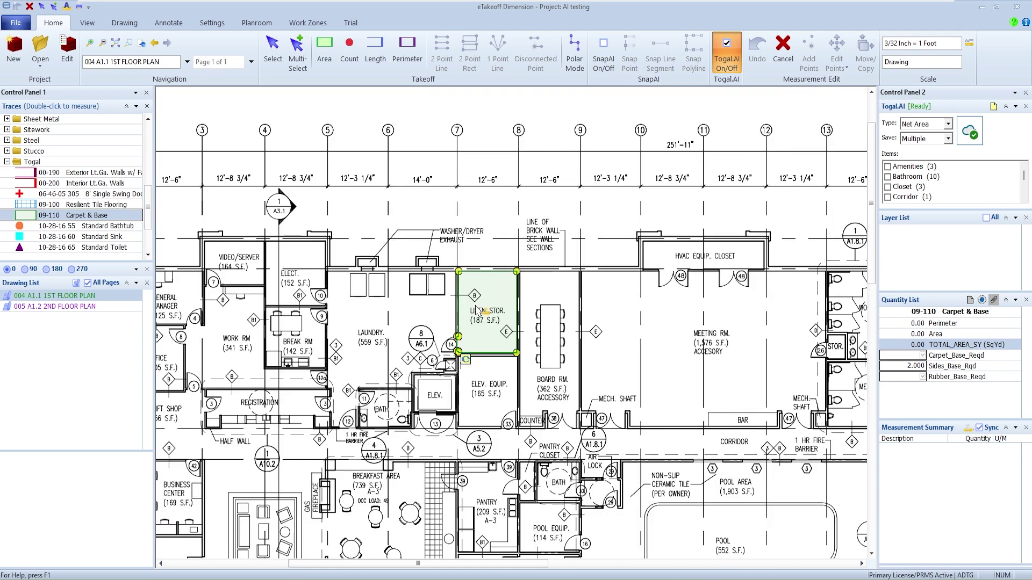
{"action": "scroll", "coordinate": [476, 308], "scroll_direction": "down", "scroll_amount": 2}
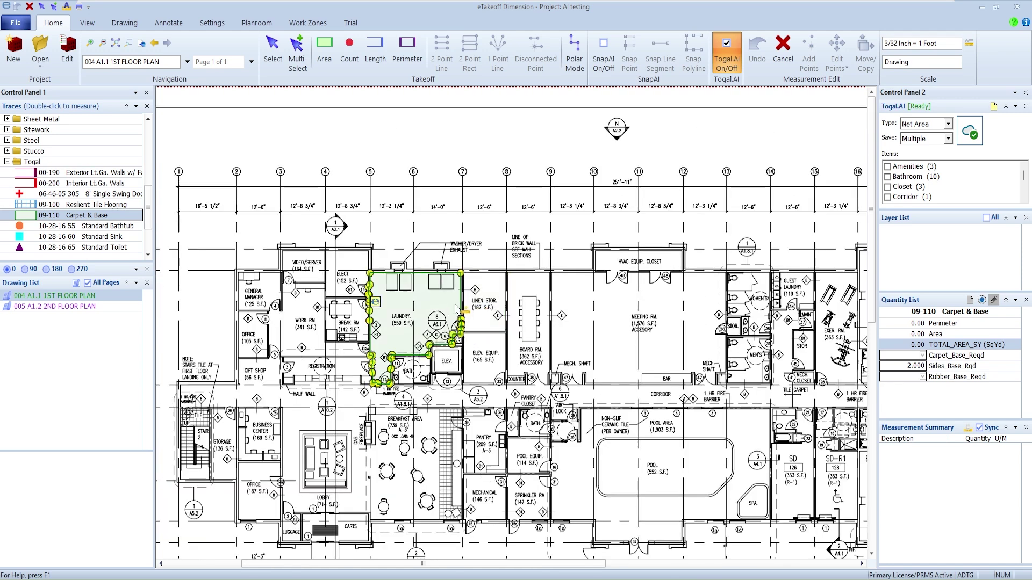
{"action": "left_click", "coordinate": [479, 308]}
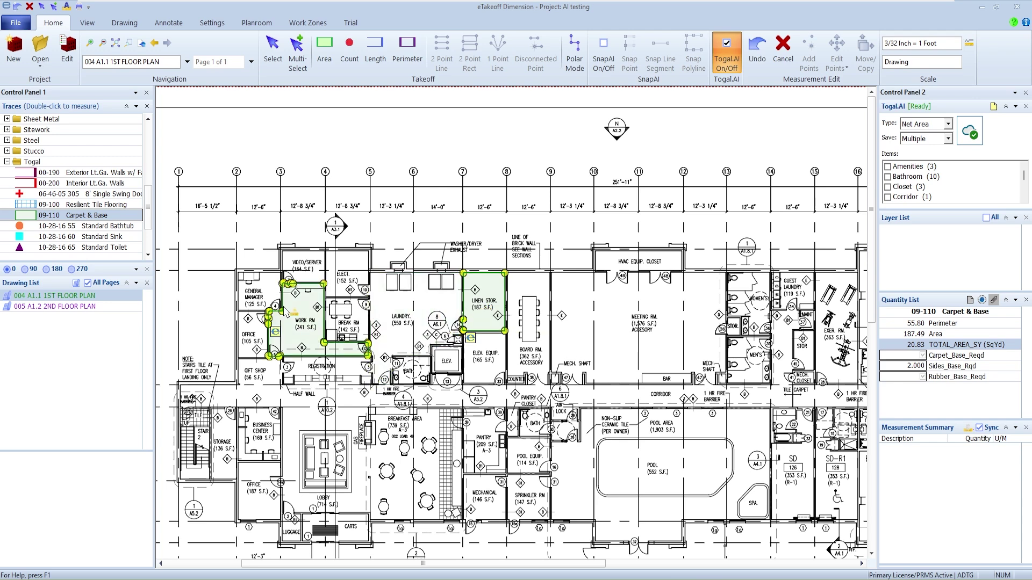
- Add the detected General Manager, Video/Server and Elect. rooms to the 09-110 Carpet & Base takeoff
{"action": "left_click", "coordinate": [267, 299]}
{"action": "left_click", "coordinate": [308, 268]}
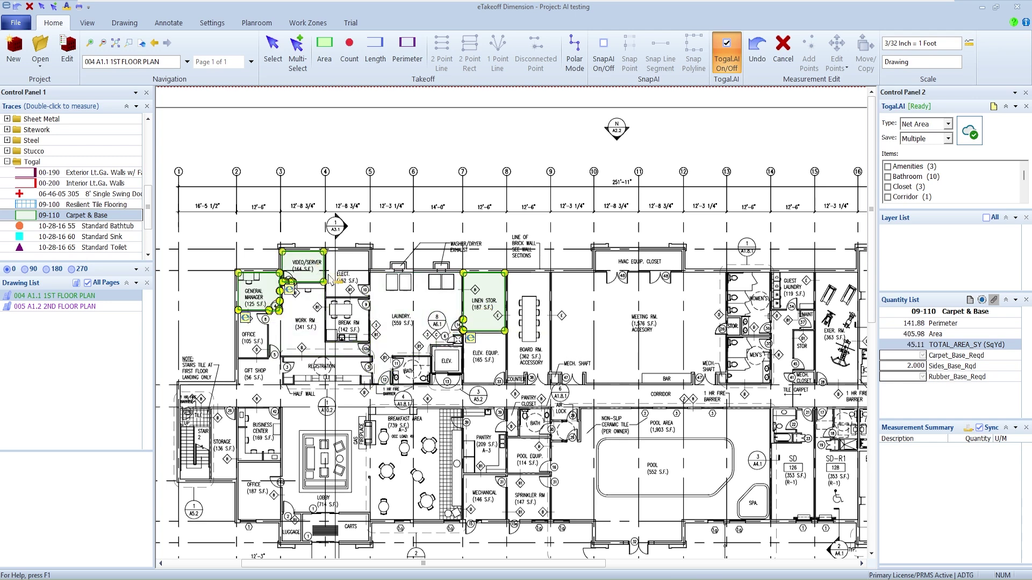
{"action": "left_click", "coordinate": [351, 280]}
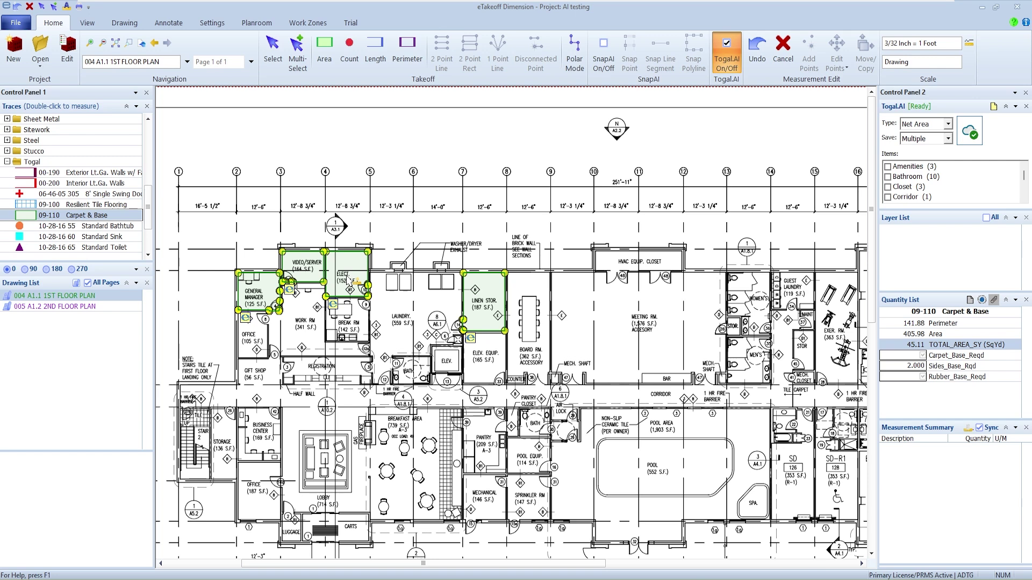
- Add the detected Laundry and Board Rm. areas to the Carpet & Base takeoff and finish the measurement
{"action": "left_click", "coordinate": [387, 337]}
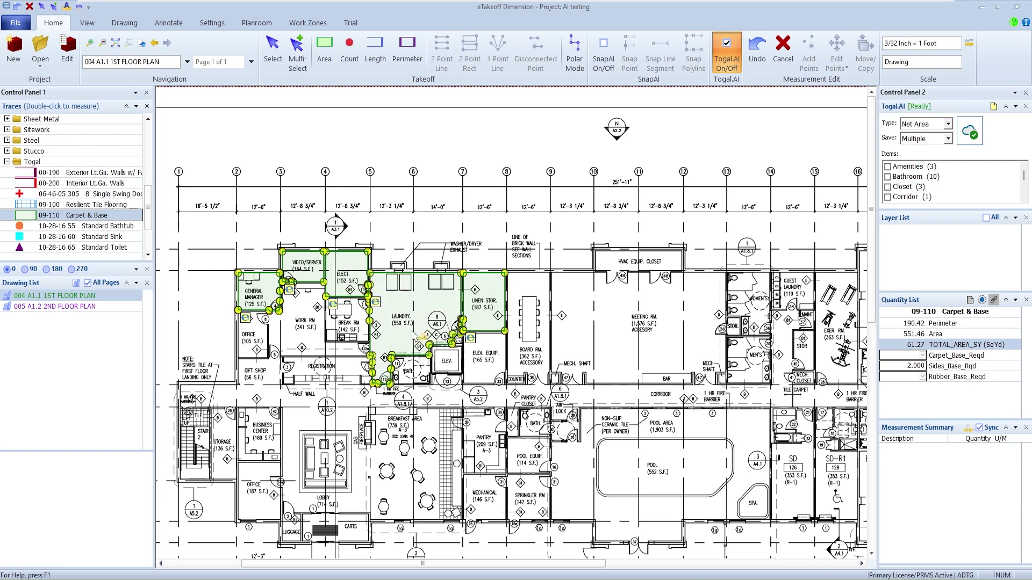
{"action": "scroll", "coordinate": [409, 321], "scroll_direction": "up", "scroll_amount": 1}
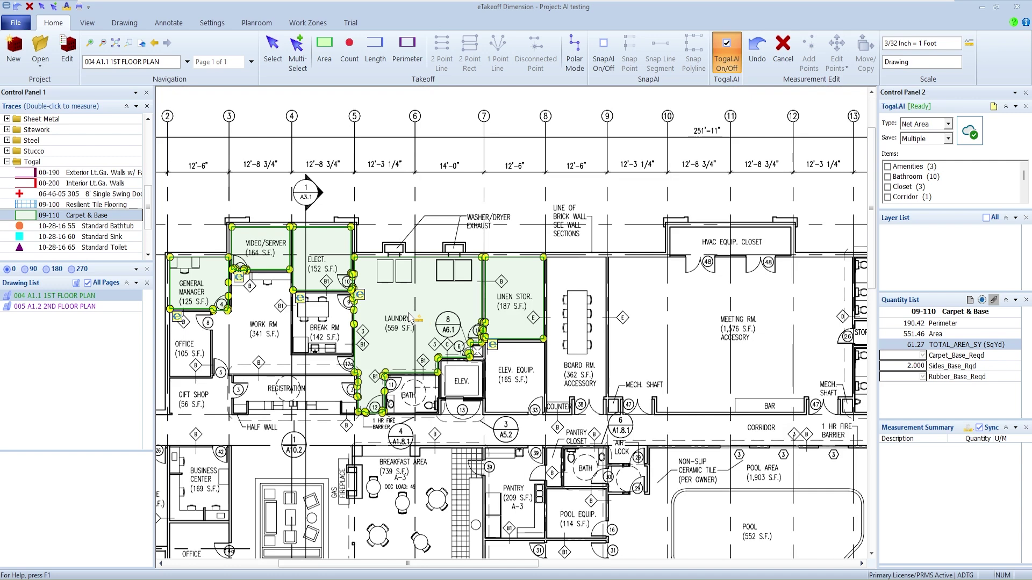
{"action": "scroll", "coordinate": [570, 317], "scroll_direction": "up", "scroll_amount": 3}
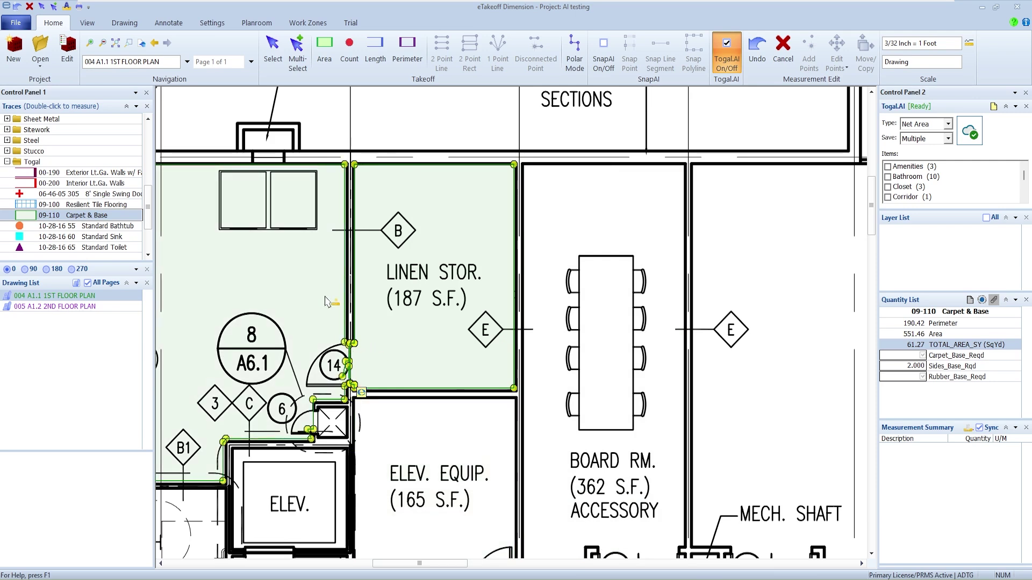
{"action": "scroll", "coordinate": [325, 300], "scroll_direction": "down", "scroll_amount": 2}
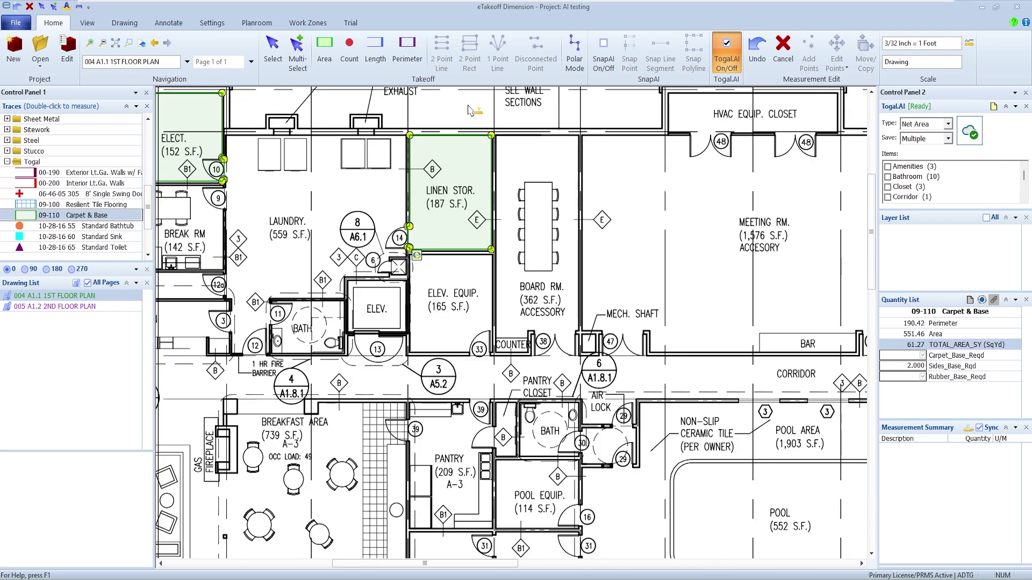
{"action": "left_click", "coordinate": [290, 209]}
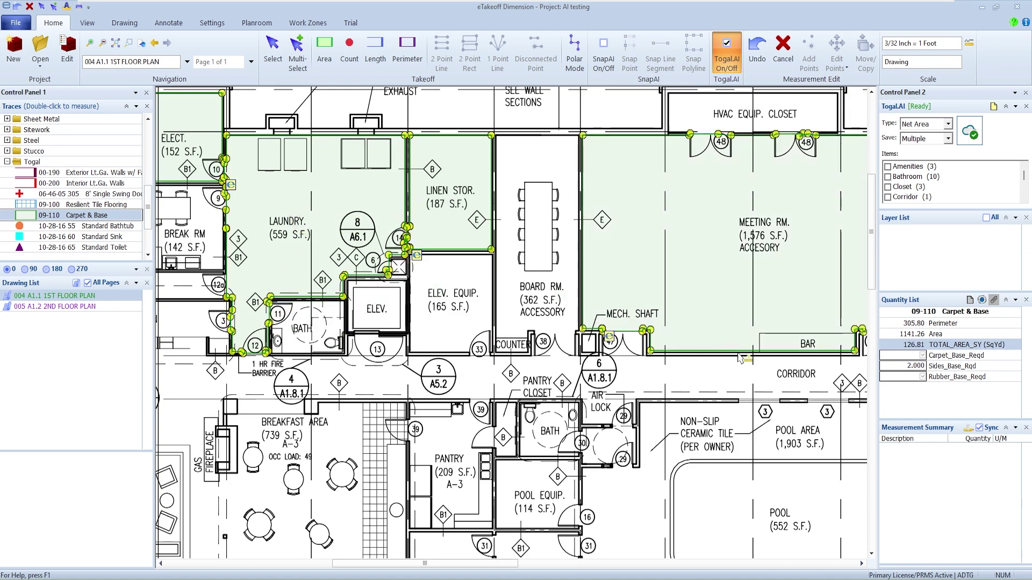
{"action": "scroll", "coordinate": [678, 449], "scroll_direction": "down", "scroll_amount": 3}
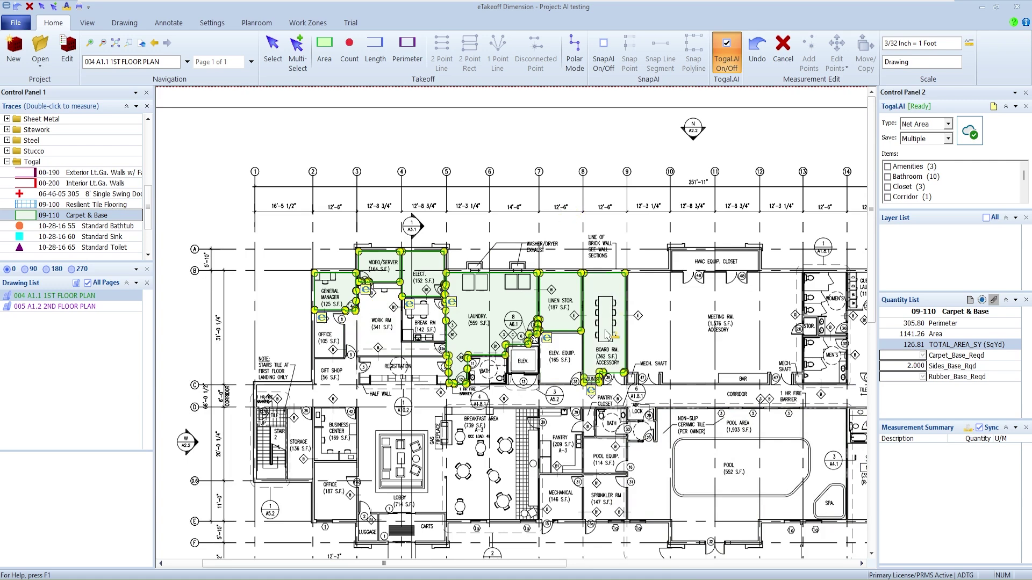
{"action": "left_click", "coordinate": [603, 332]}
{"action": "right_click", "coordinate": [603, 332]}
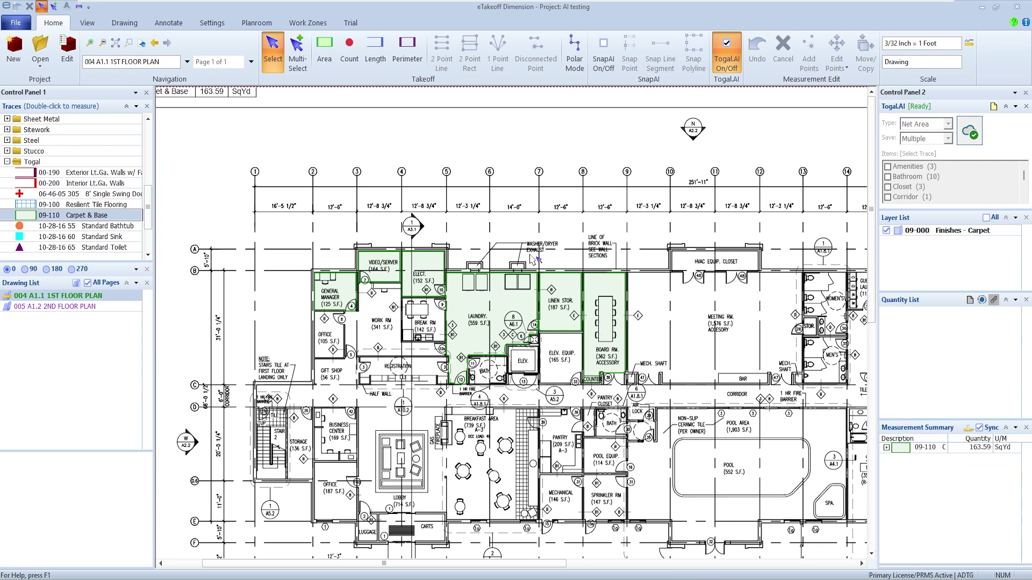
- Extend the Board Rm. carpet area into the door 38 recess by moving its two corner points to the corridor-side wall line
{"action": "scroll", "coordinate": [520, 308], "scroll_direction": "up", "scroll_amount": 3}
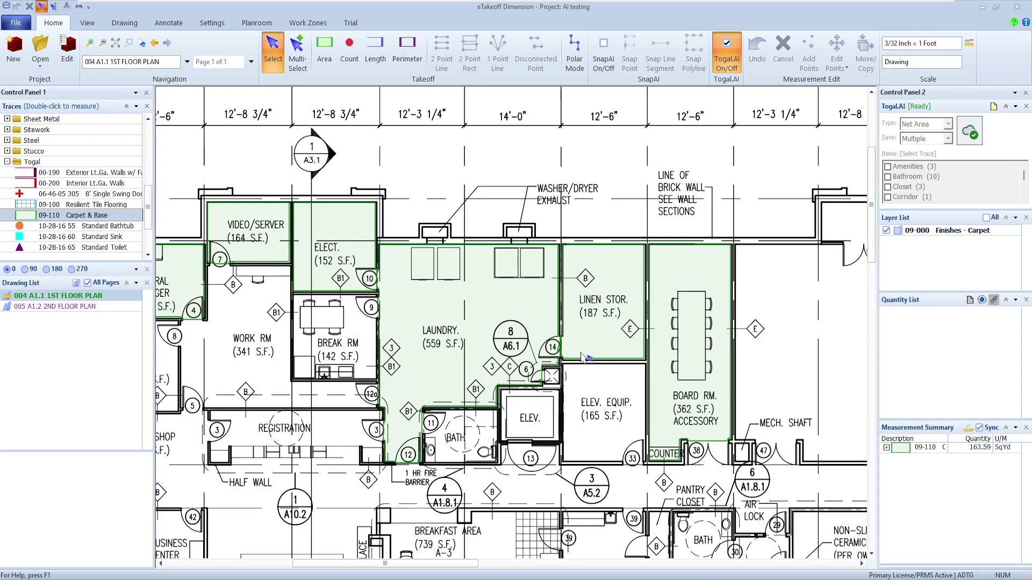
{"action": "scroll", "coordinate": [582, 358], "scroll_direction": "up", "scroll_amount": 5}
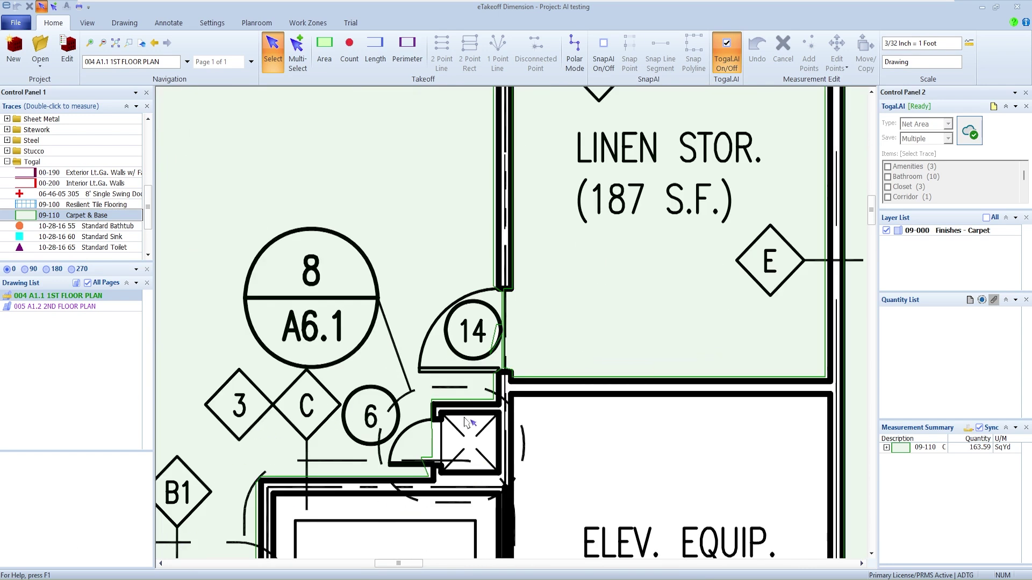
{"action": "scroll", "coordinate": [616, 397], "scroll_direction": "down", "scroll_amount": 1}
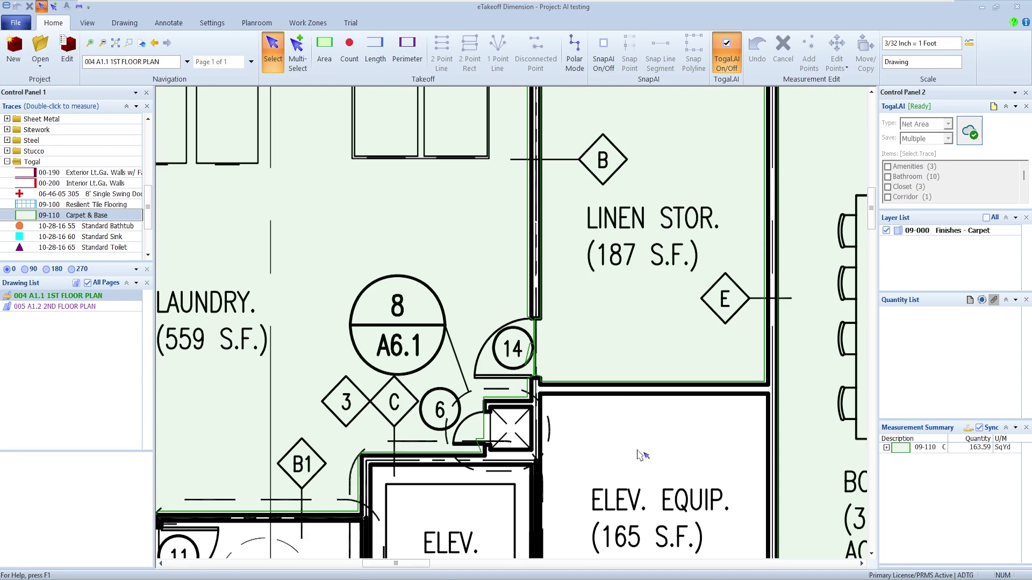
{"action": "mouse_move", "coordinate": [695, 411]}
{"action": "middle_mouse_down"}
{"action": "mouse_move", "coordinate": [412, 337]}
{"action": "mouse_move", "coordinate": [419, 261]}
{"action": "middle_mouse_up"}
{"action": "scroll", "coordinate": [786, 433], "scroll_direction": "up", "scroll_amount": 1}
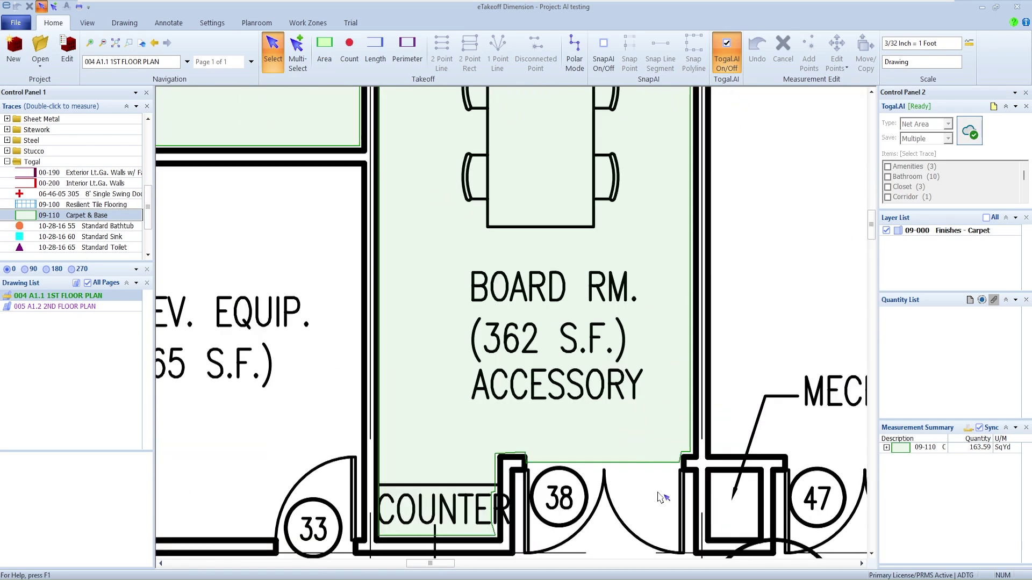
{"action": "middle_click_drag", "start_coordinate": [640, 499], "coordinate": [650, 397]}
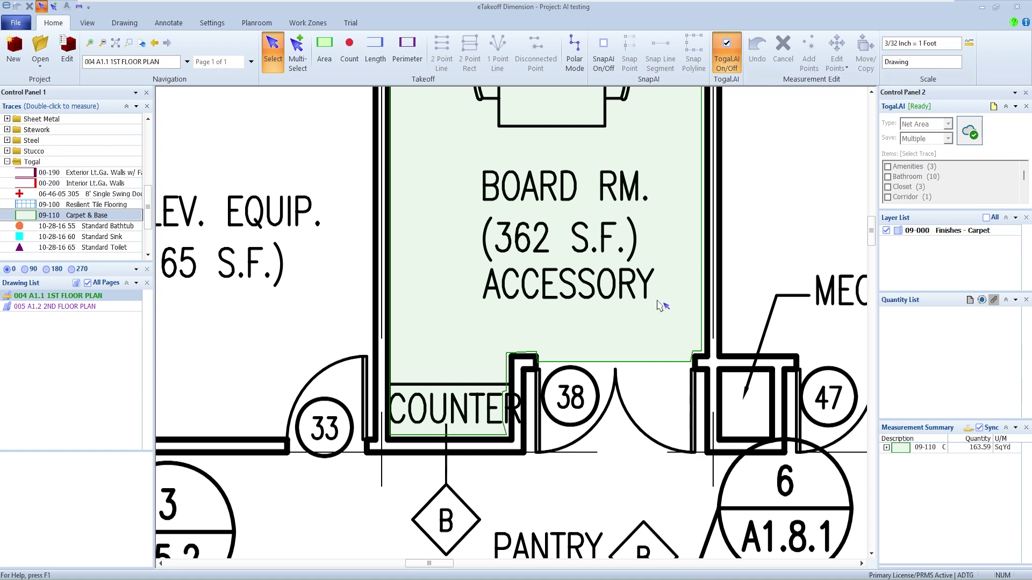
{"action": "left_click", "coordinate": [626, 368]}
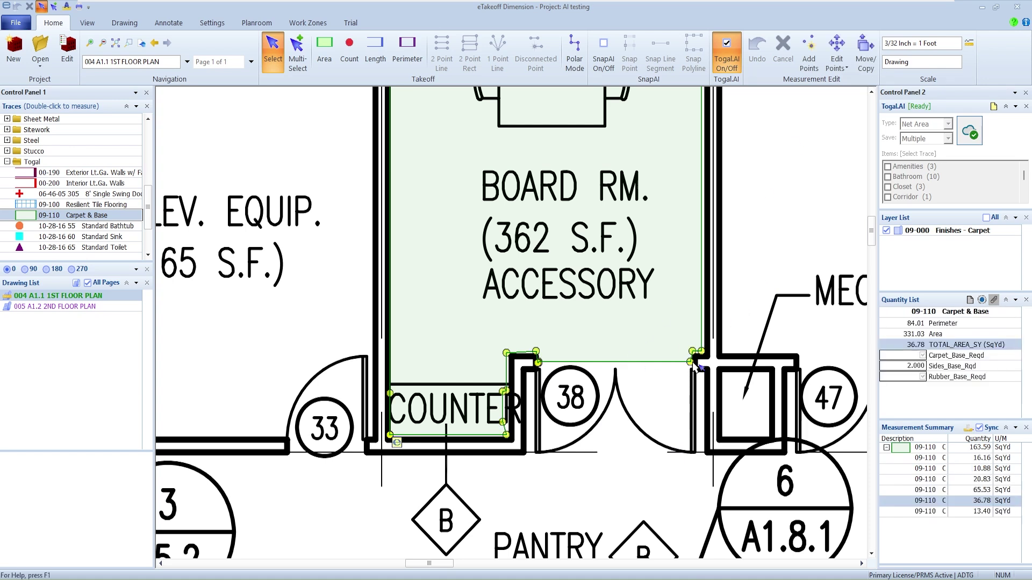
{"action": "left_click", "coordinate": [840, 48]}
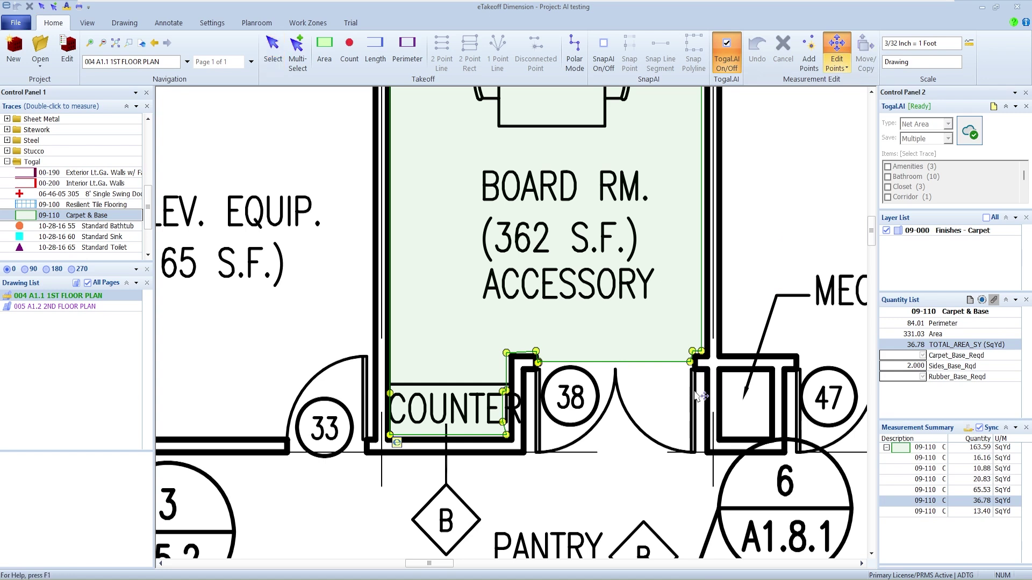
{"action": "left_click_drag", "start_coordinate": [691, 364], "coordinate": [696, 451]}
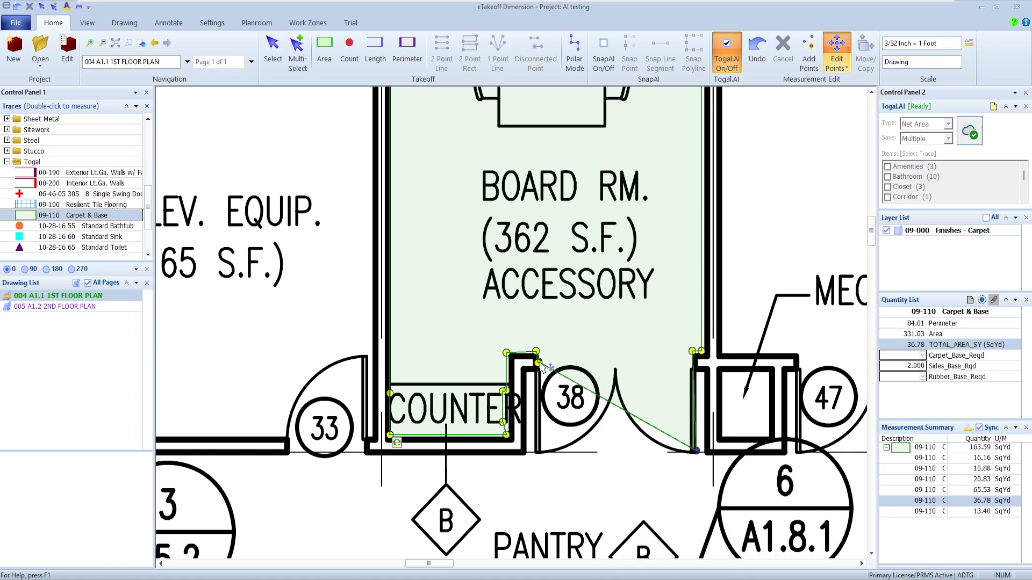
{"action": "left_click_drag", "start_coordinate": [541, 365], "coordinate": [538, 453]}
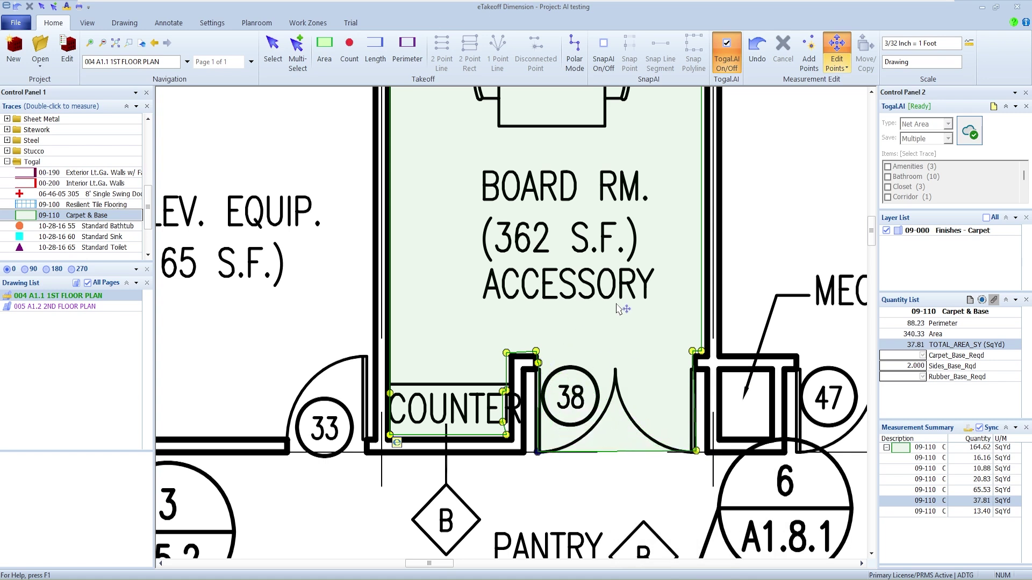
{"action": "mouse_move", "coordinate": [617, 308]}
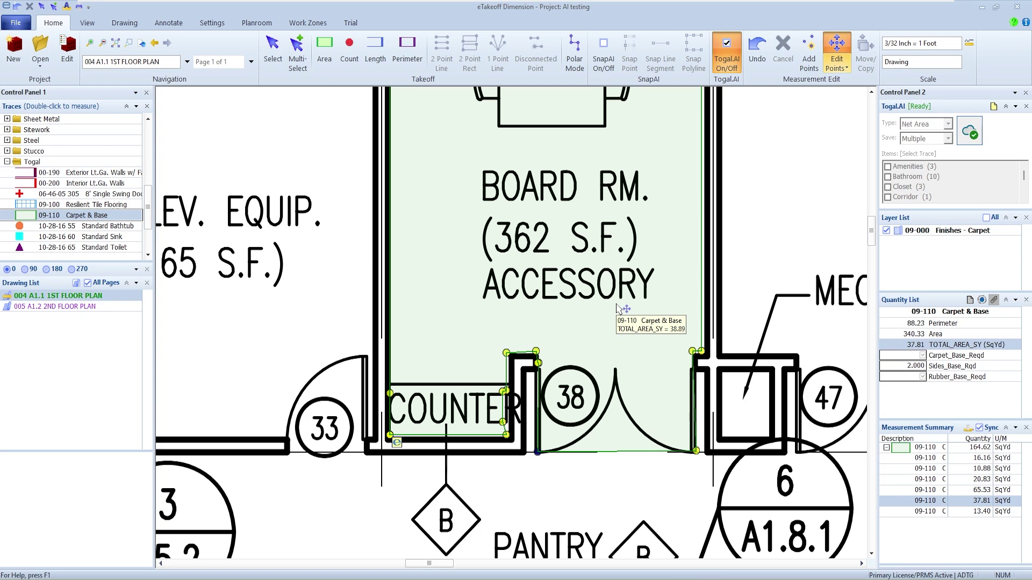
- Delete the displaced corner point of the Board Rm. carpet area and try adjusting its boundary near door 38
{"action": "scroll", "coordinate": [582, 218], "scroll_direction": "down", "scroll_amount": 3}
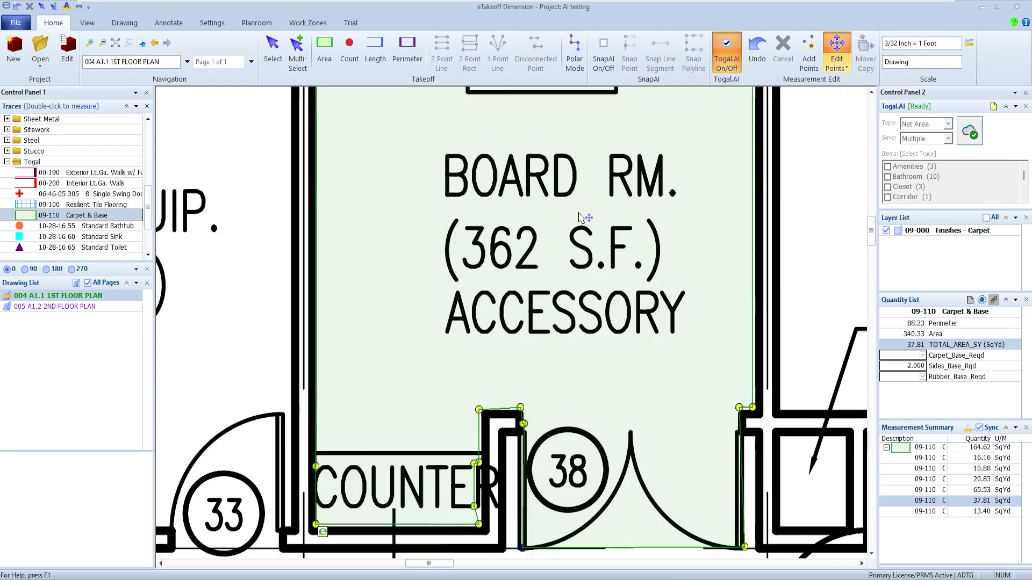
{"action": "mouse_move", "coordinate": [529, 137]}
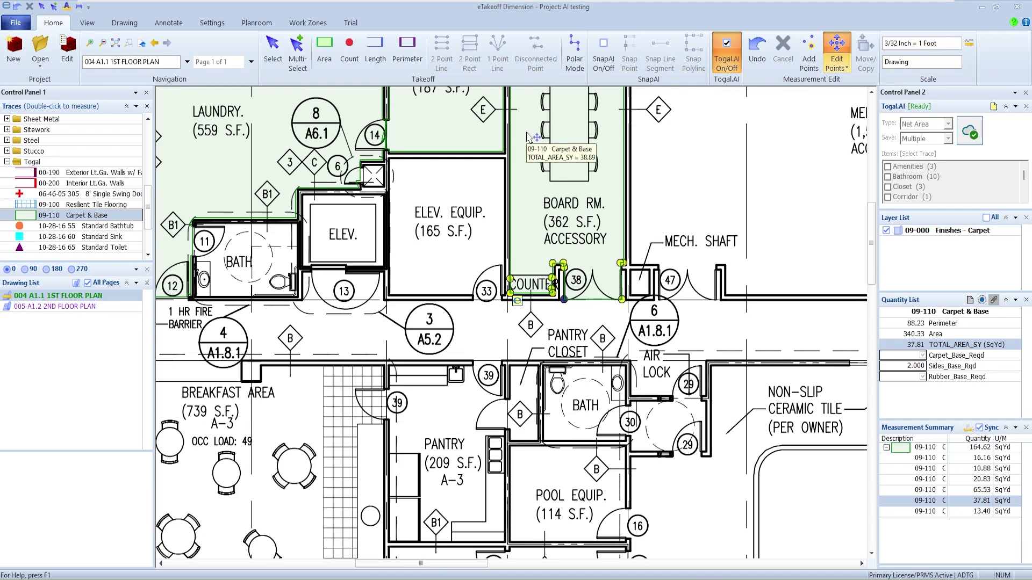
{"action": "scroll", "coordinate": [529, 137], "scroll_direction": "down", "scroll_amount": 3}
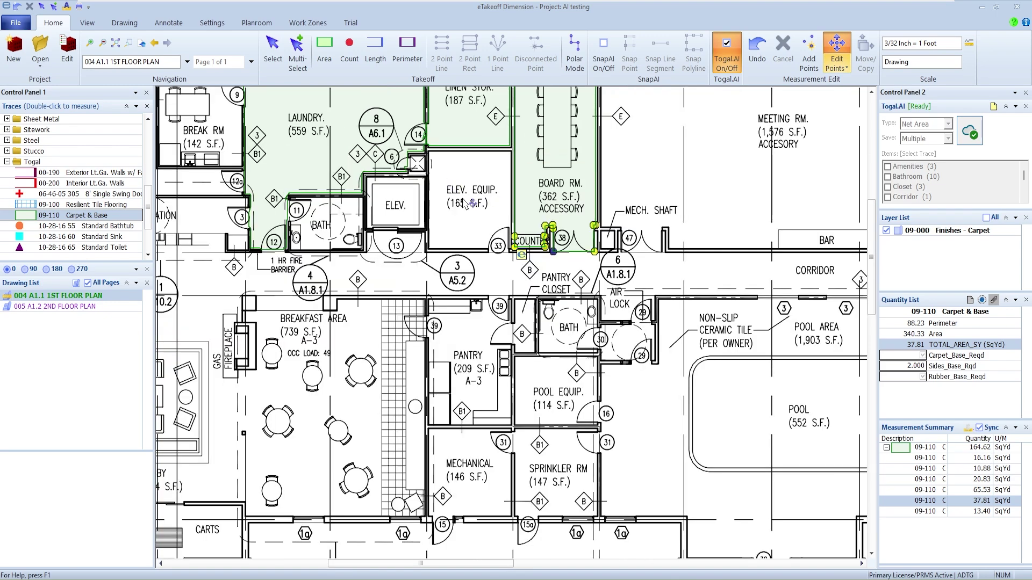
{"action": "scroll", "coordinate": [468, 203], "scroll_direction": "up", "scroll_amount": 2}
{"action": "middle_click_drag", "start_coordinate": [509, 286], "coordinate": [529, 324]}
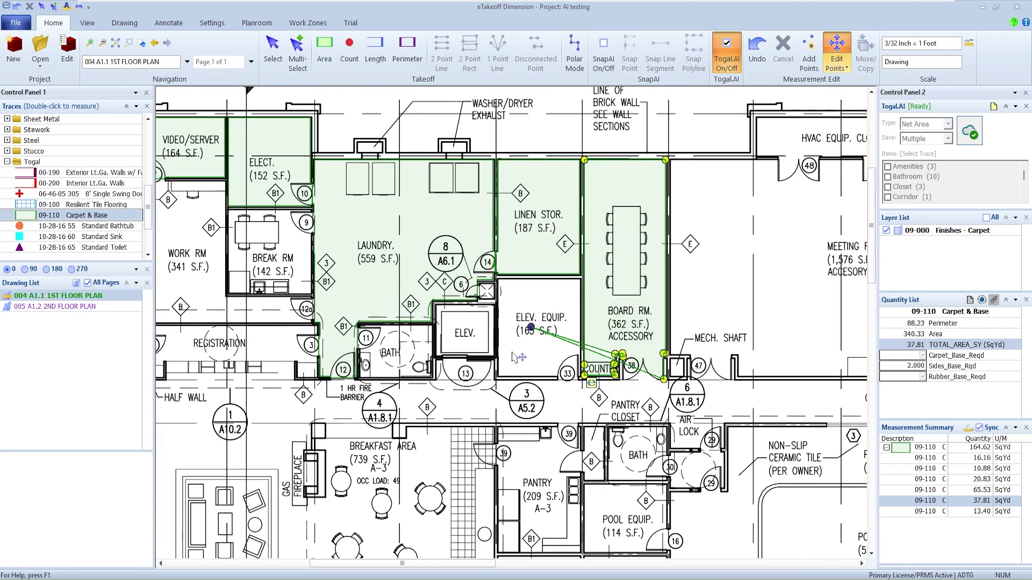
{"action": "key", "text": "Delete"}
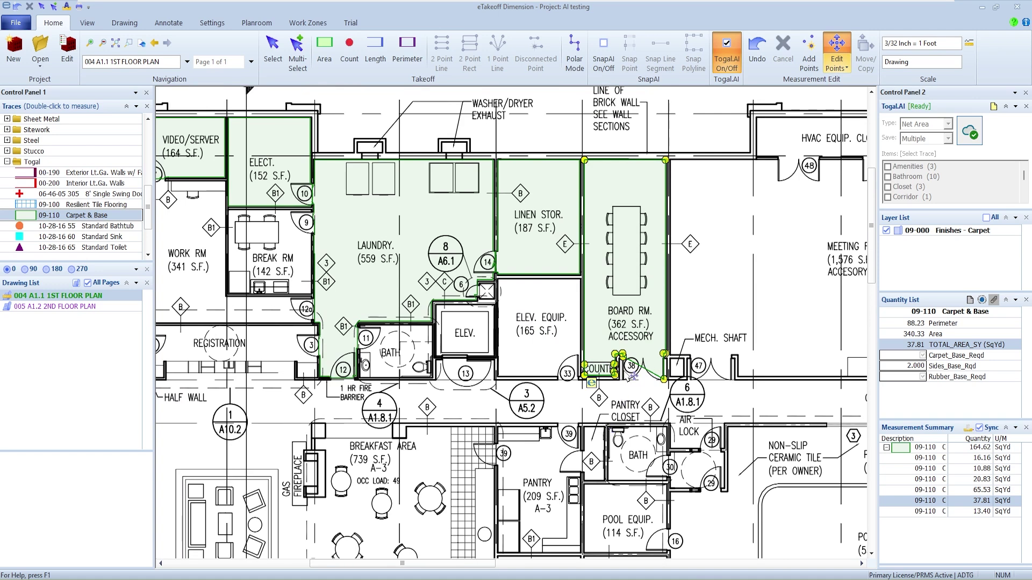
{"action": "left_click_drag", "start_coordinate": [627, 379], "coordinate": [621, 379]}
- Undo the point edits on the Board Rm. carpet area and leave point editing
{"action": "scroll", "coordinate": [625, 381], "scroll_direction": "up", "scroll_amount": 1}
{"action": "scroll", "coordinate": [627, 382], "scroll_direction": "up", "scroll_amount": 1}
{"action": "key", "text": "ctrl+z"}
{"action": "key", "text": "ctrl+z"}
{"action": "key", "text": "ctrl+z"}
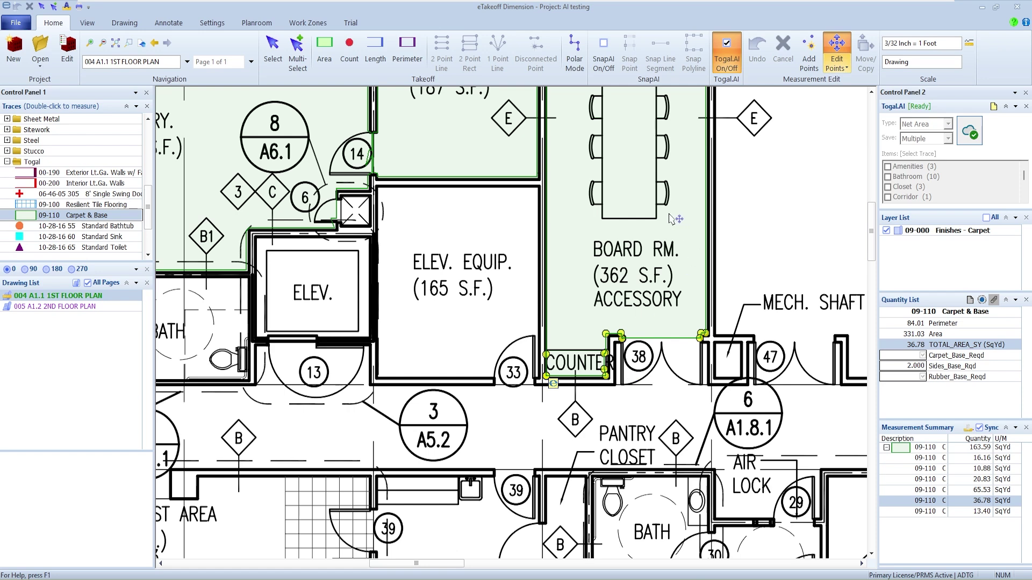
{"action": "key", "text": "Escape"}
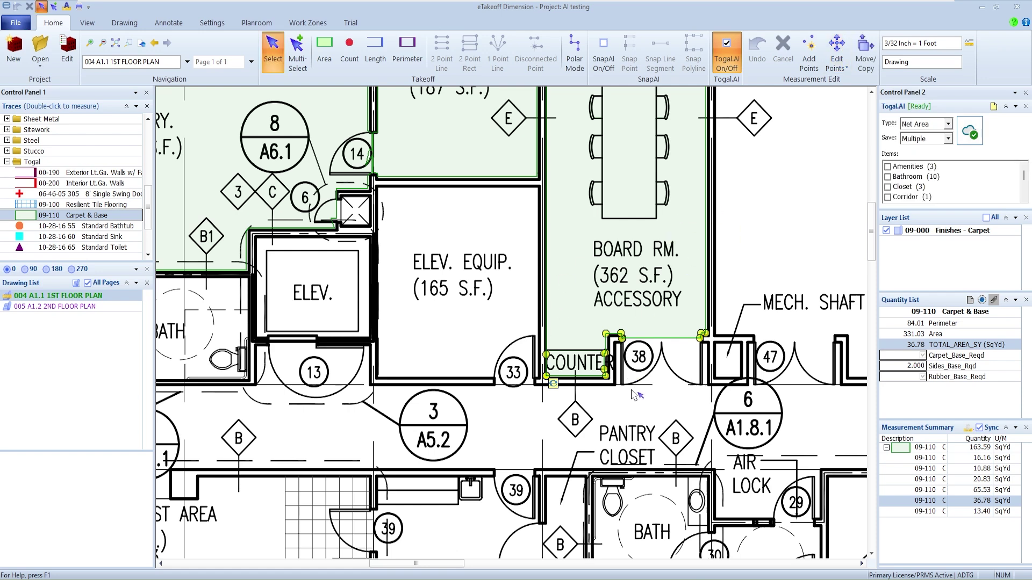
{"action": "scroll", "coordinate": [529, 307], "scroll_direction": "down", "scroll_amount": 5}
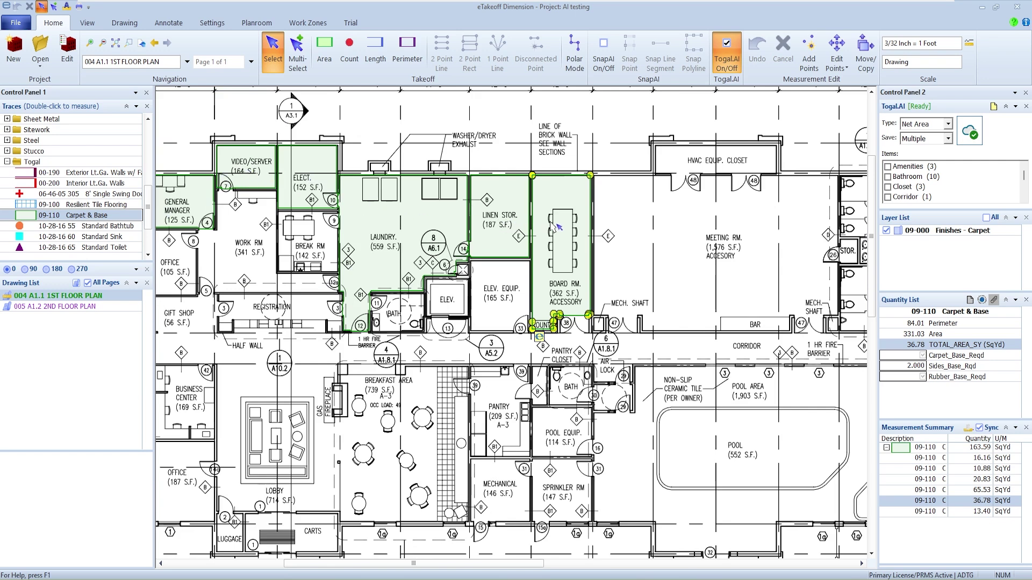
{"action": "mouse_move", "coordinate": [557, 222]}
{"action": "middle_click_drag", "start_coordinate": [353, 140], "coordinate": [412, 135]}
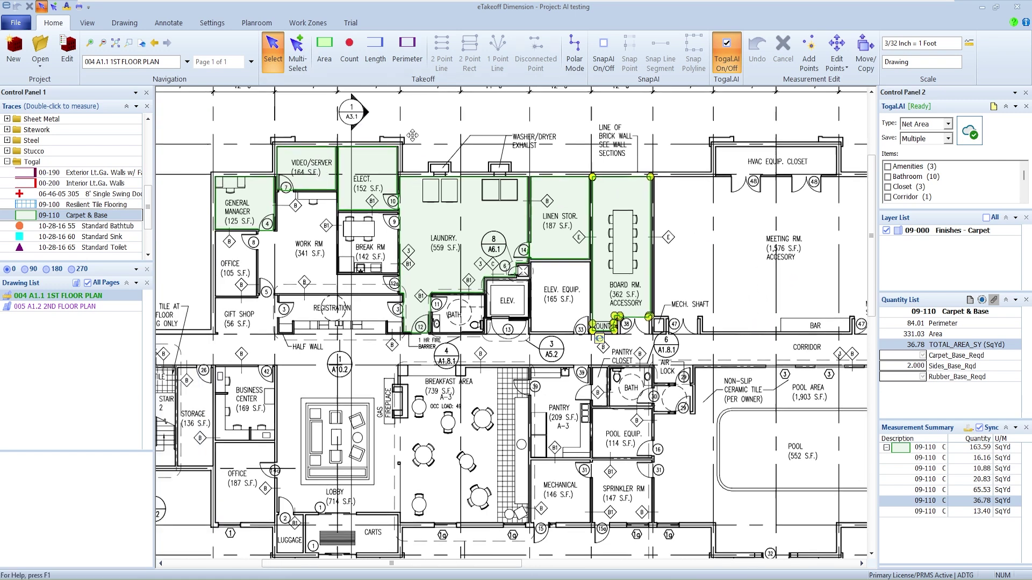
- Select all Carpet & Base area measurements on the first floor plan together and delete them
{"action": "left_click", "coordinate": [297, 57]}
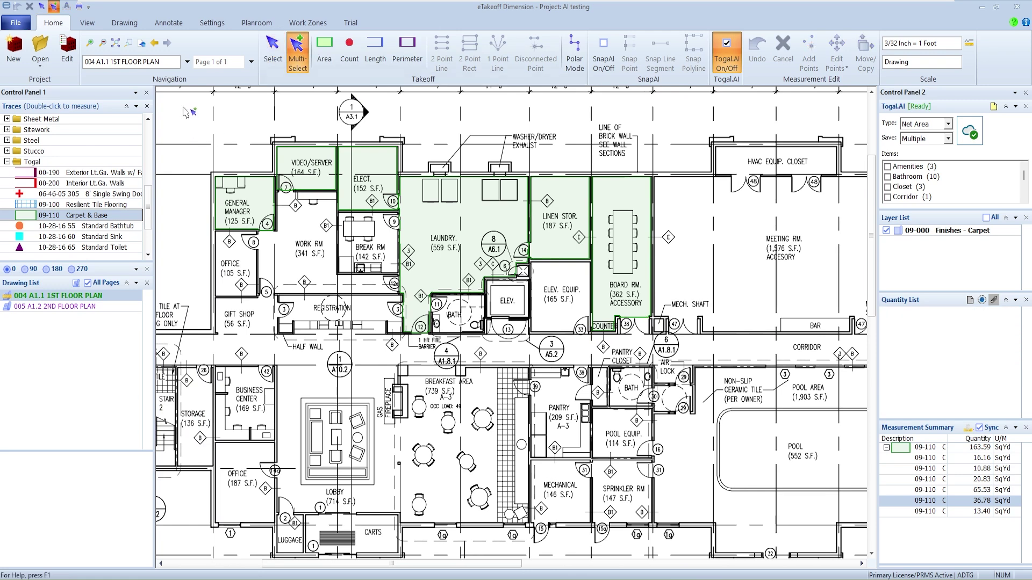
{"action": "left_click_drag", "start_coordinate": [183, 107], "coordinate": [715, 376]}
{"action": "key", "text": "Delete"}
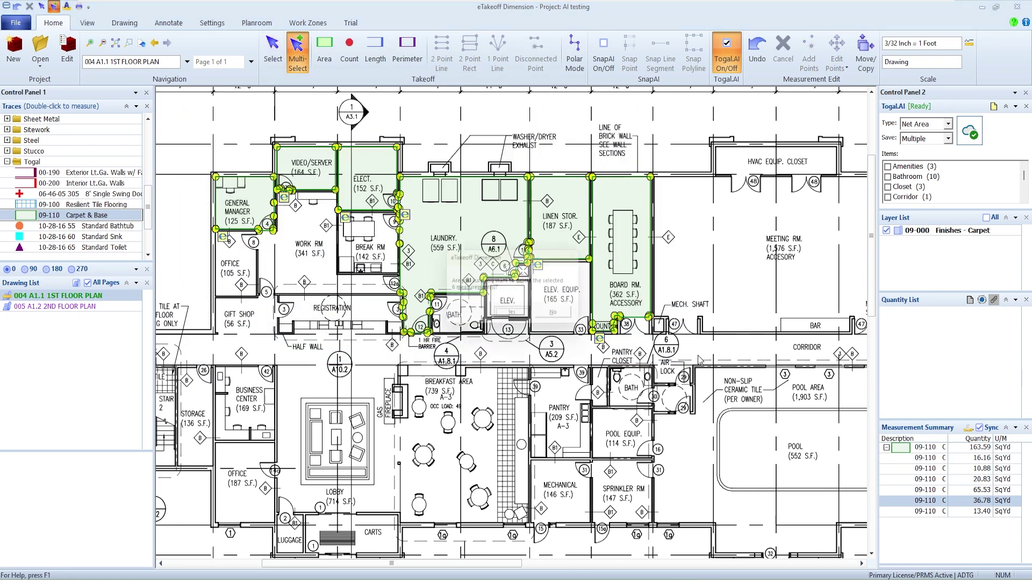
{"action": "left_click", "coordinate": [514, 317]}
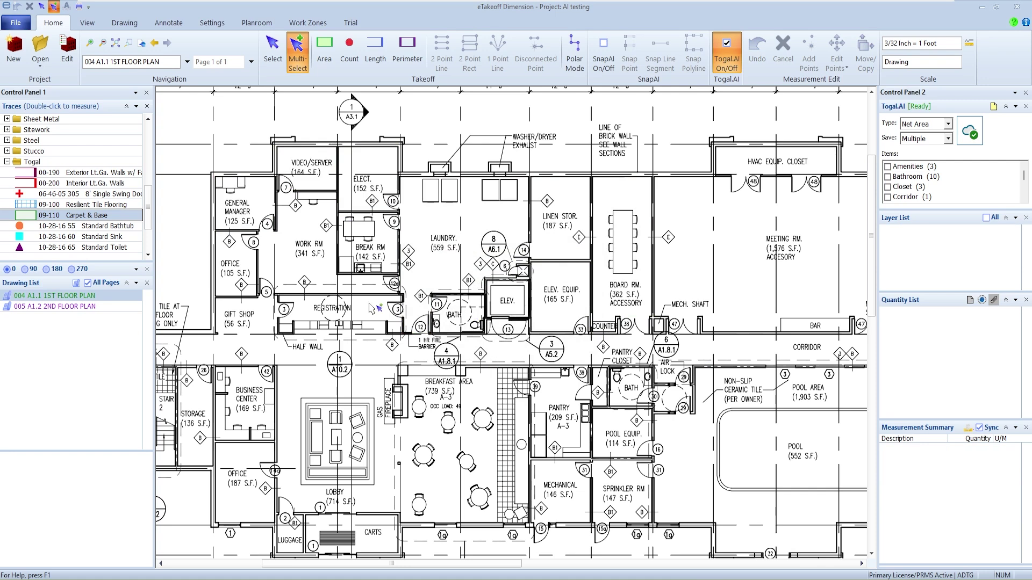
- Measure the 00-200 Interior Lt.Ga. Walls using Togal.AI's detected Walls, adding the Corridor and Demising items, and finish the takeoff
{"action": "double_click", "coordinate": [78, 184]}
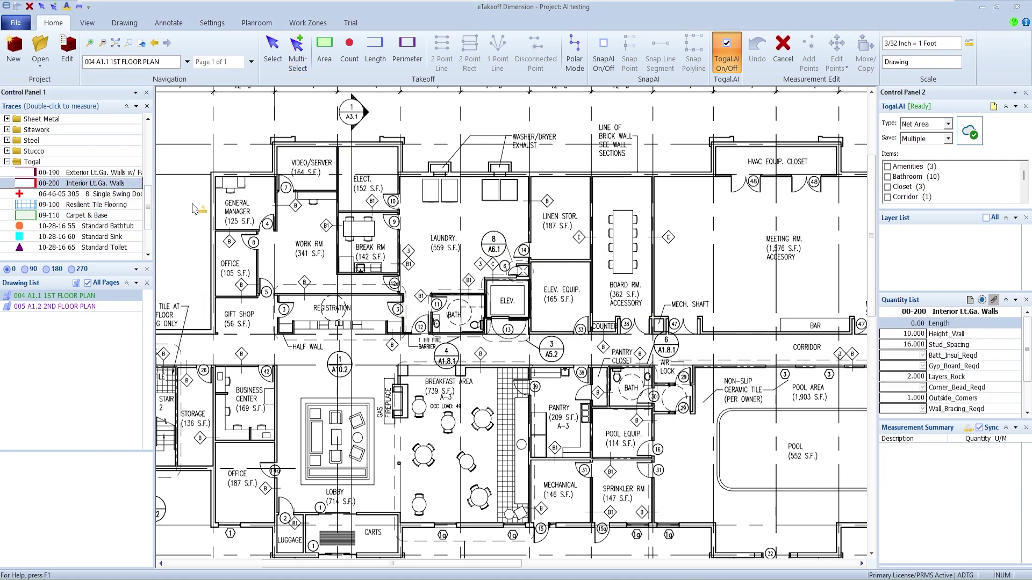
{"action": "left_click", "coordinate": [283, 225]}
{"action": "left_click", "coordinate": [948, 125]}
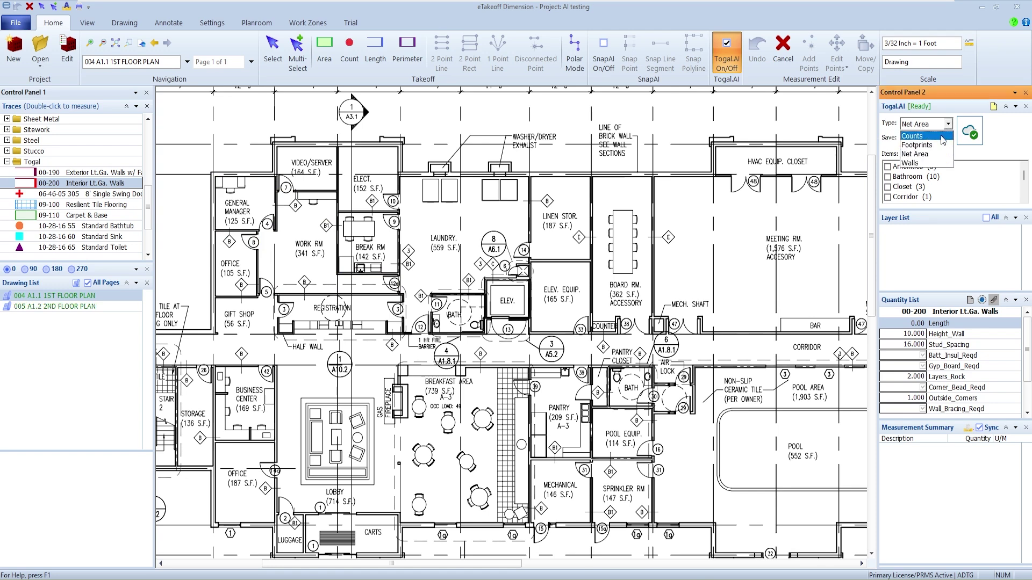
{"action": "left_click", "coordinate": [931, 163]}
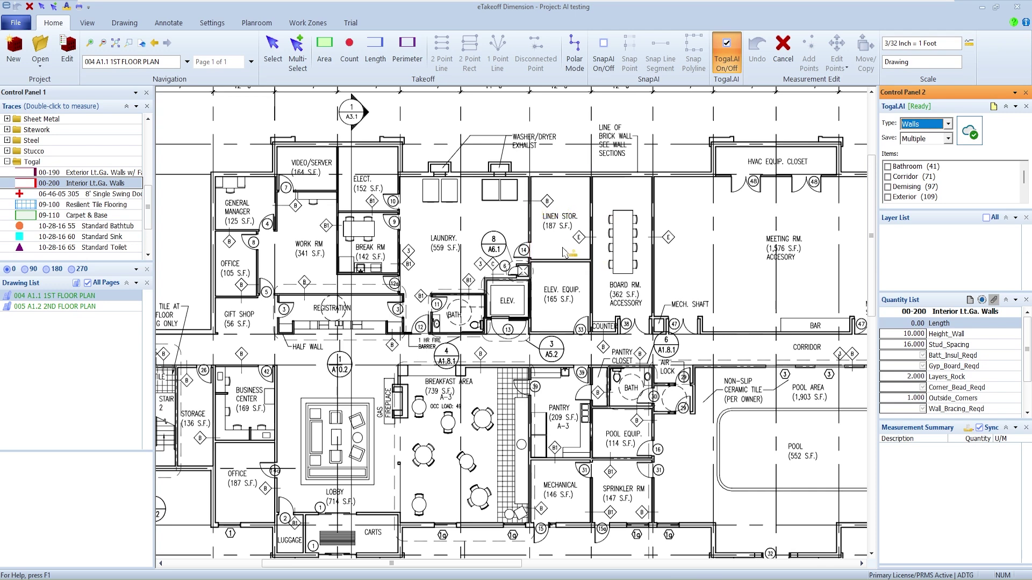
{"action": "left_click", "coordinate": [593, 224]}
{"action": "left_click", "coordinate": [887, 177]}
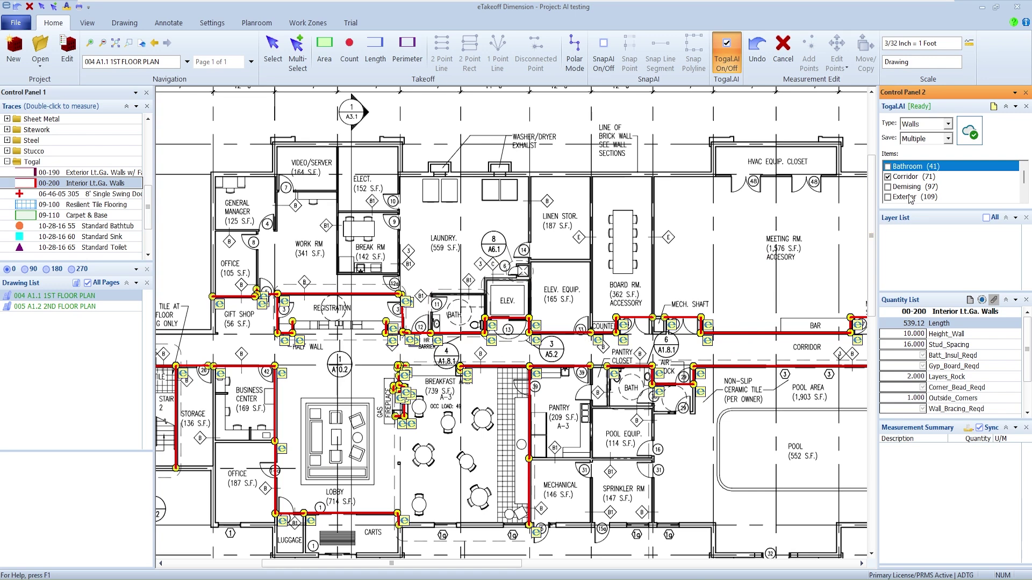
{"action": "left_click", "coordinate": [888, 187]}
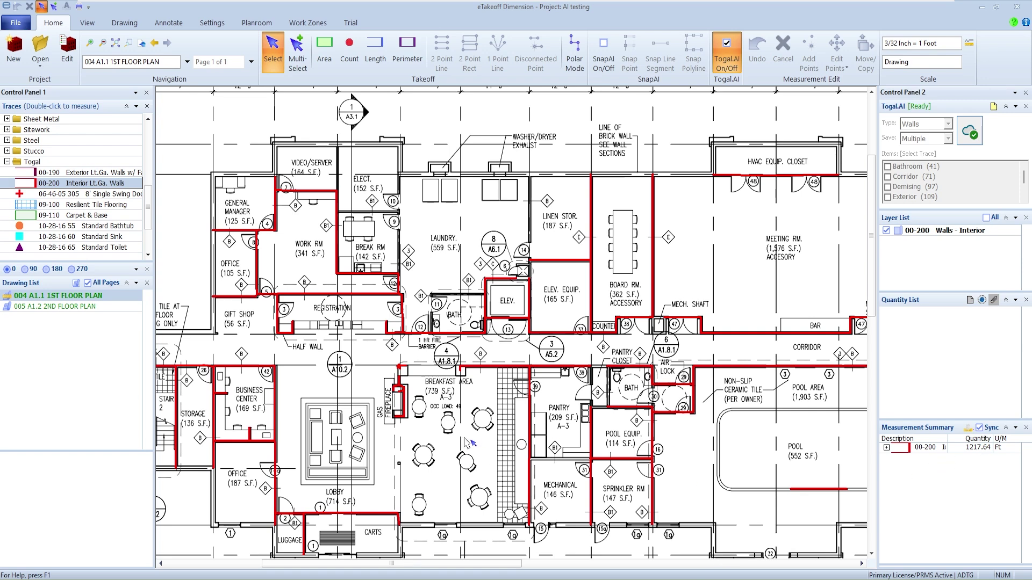
- Delete the stray interior wall segment running along the lower edge of the pool
{"action": "middle_click_drag", "start_coordinate": [470, 442], "coordinate": [402, 410]}
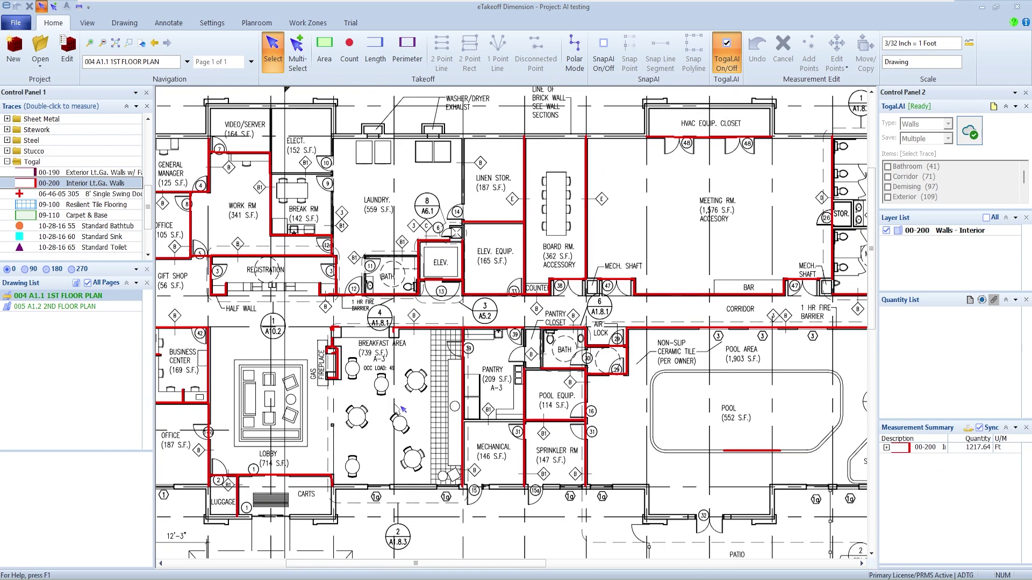
{"action": "left_click", "coordinate": [754, 456]}
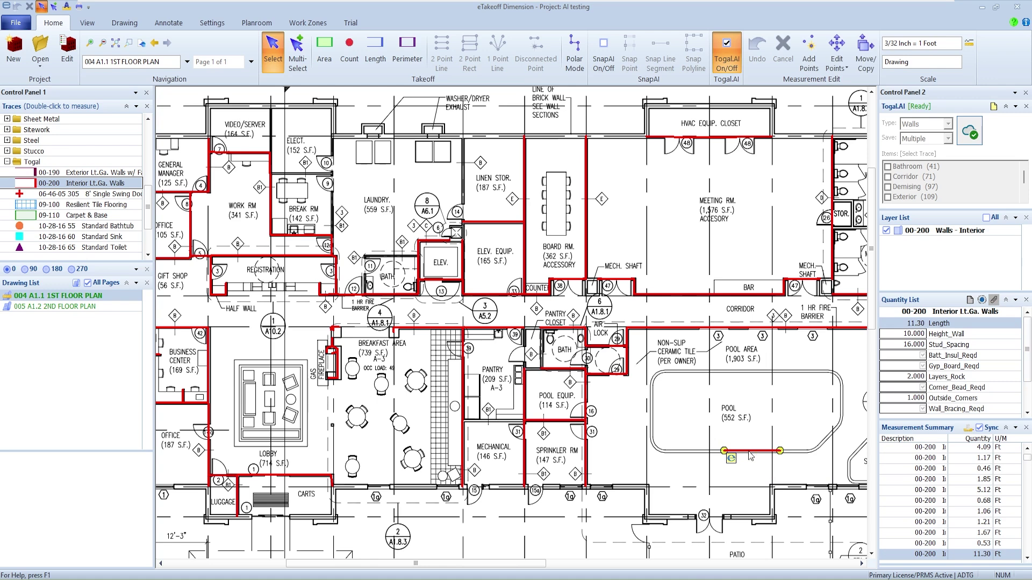
{"action": "key", "text": "Delete"}
{"action": "left_click", "coordinate": [537, 319]}
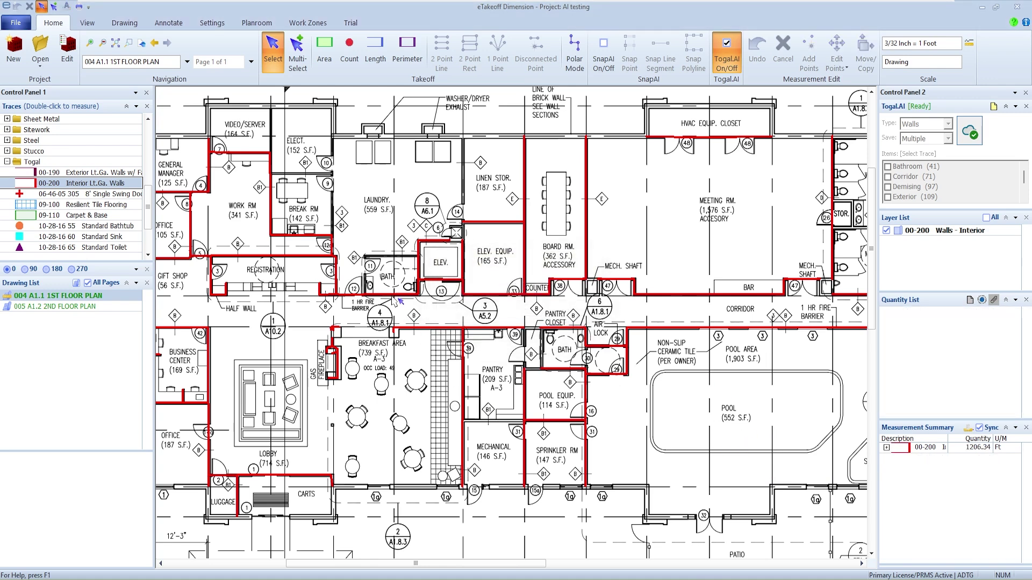
- Inspect the interior wall measurements around the Bath beside the Laundry, the lobby side and across the whole floor plan
{"action": "middle_click_drag", "start_coordinate": [365, 317], "coordinate": [431, 332]}
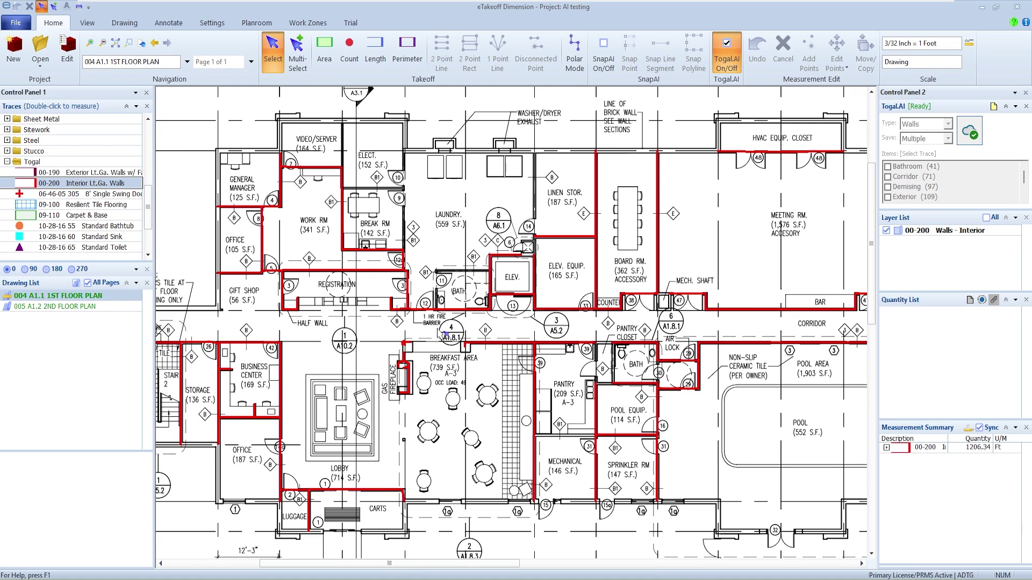
{"action": "scroll", "coordinate": [439, 321], "scroll_direction": "up", "scroll_amount": 3}
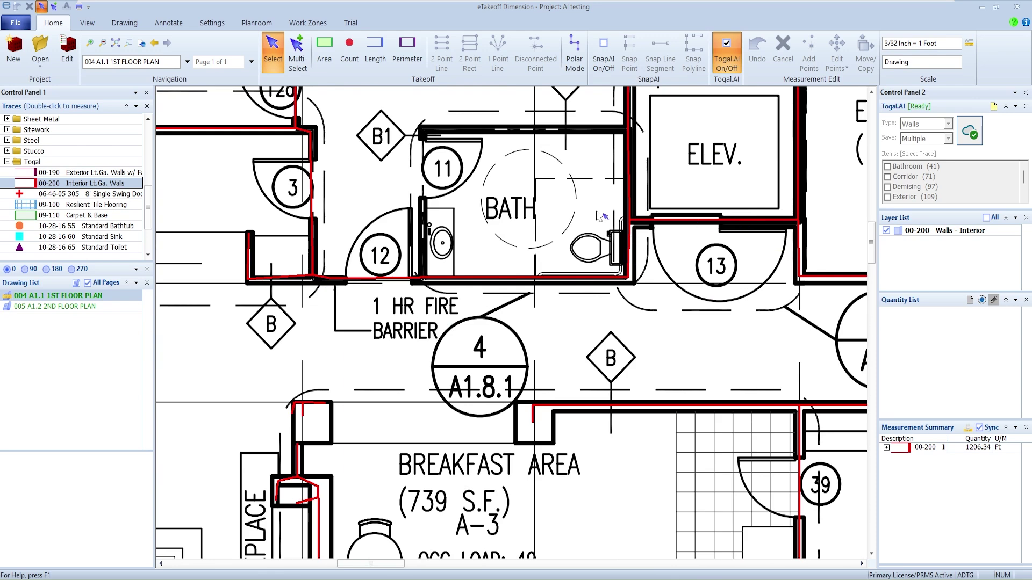
{"action": "scroll", "coordinate": [597, 212], "scroll_direction": "down", "scroll_amount": 2}
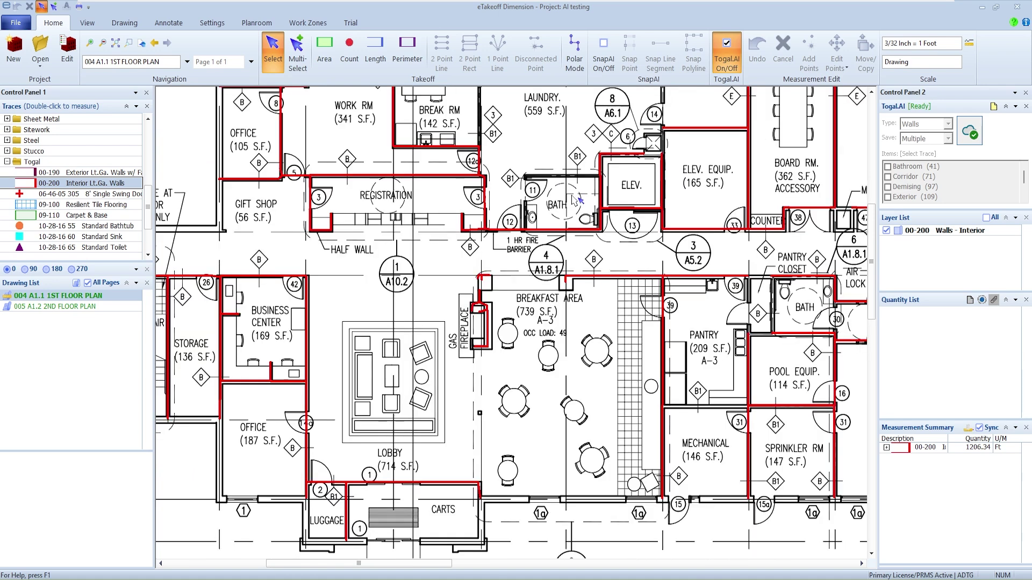
{"action": "scroll", "coordinate": [574, 190], "scroll_direction": "down", "scroll_amount": 2}
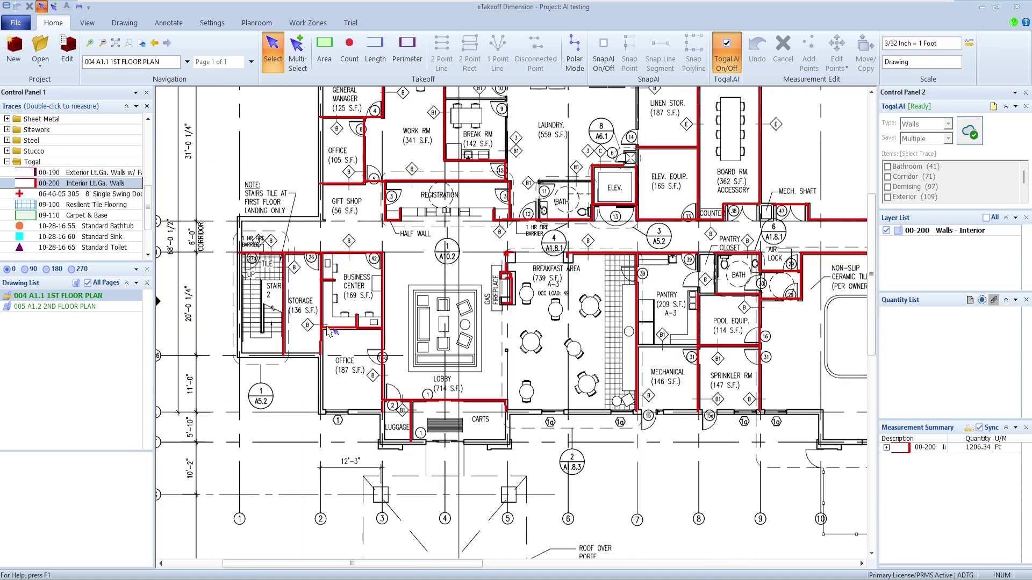
{"action": "mouse_move", "coordinate": [328, 328]}
{"action": "scroll", "coordinate": [630, 281], "scroll_direction": "down", "scroll_amount": 3}
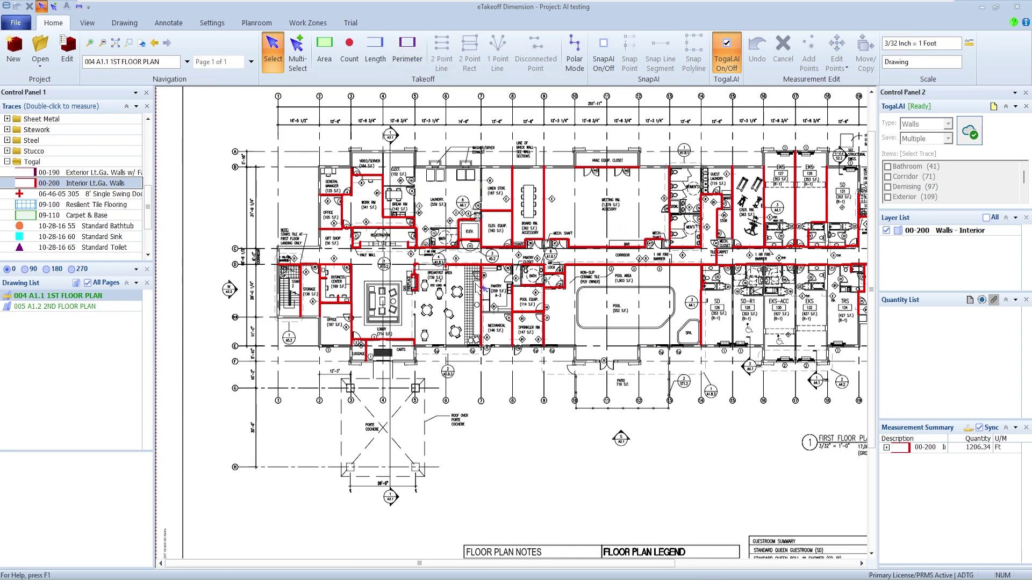
- Measure the 00-190 Exterior Lt.Ga. Walls w/ Face Brick from Togal.AI's detected Walls, using the Exterior item, and finish the takeoff
{"action": "double_click", "coordinate": [94, 173]}
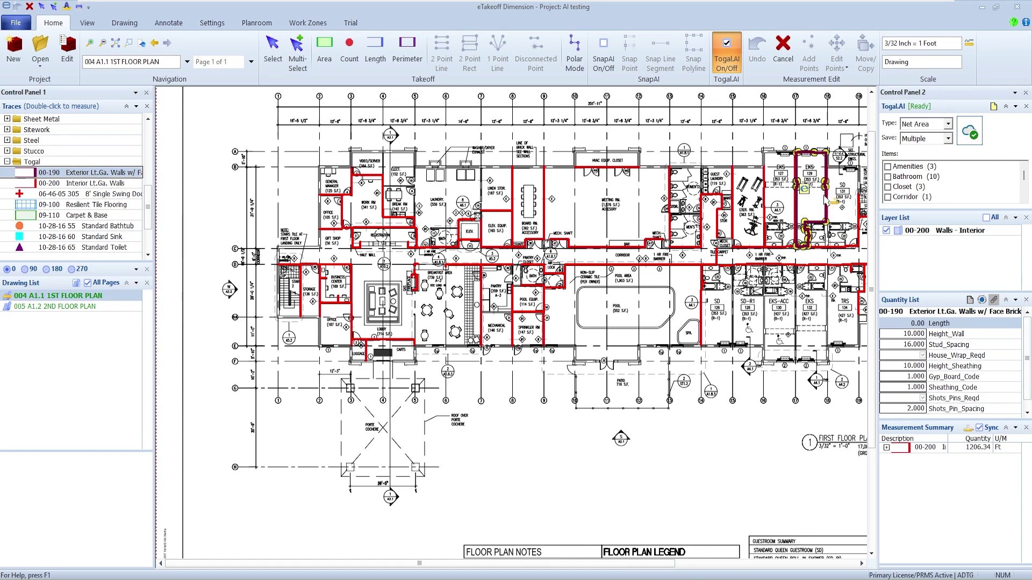
{"action": "left_click", "coordinate": [948, 124]}
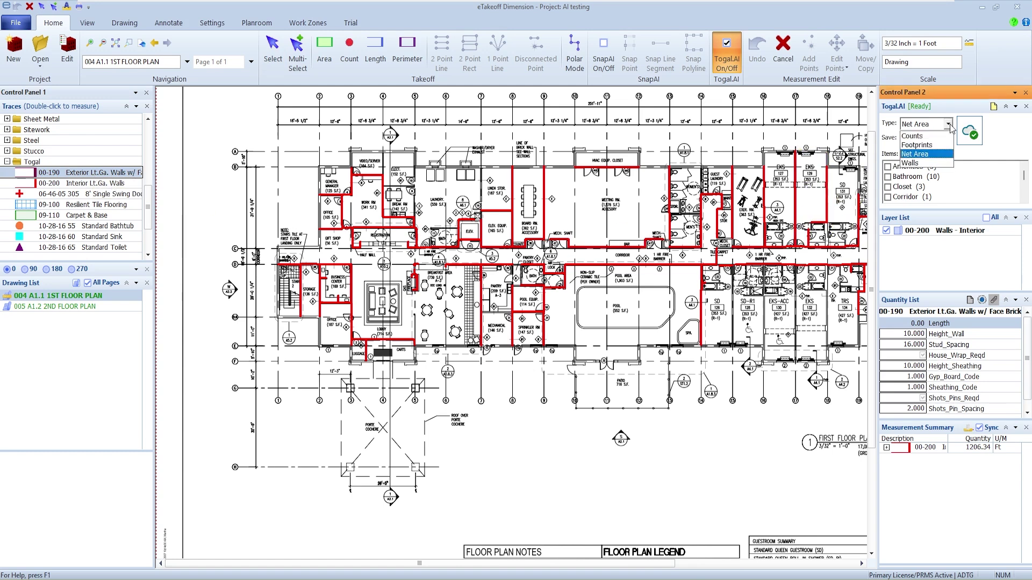
{"action": "left_click", "coordinate": [931, 163]}
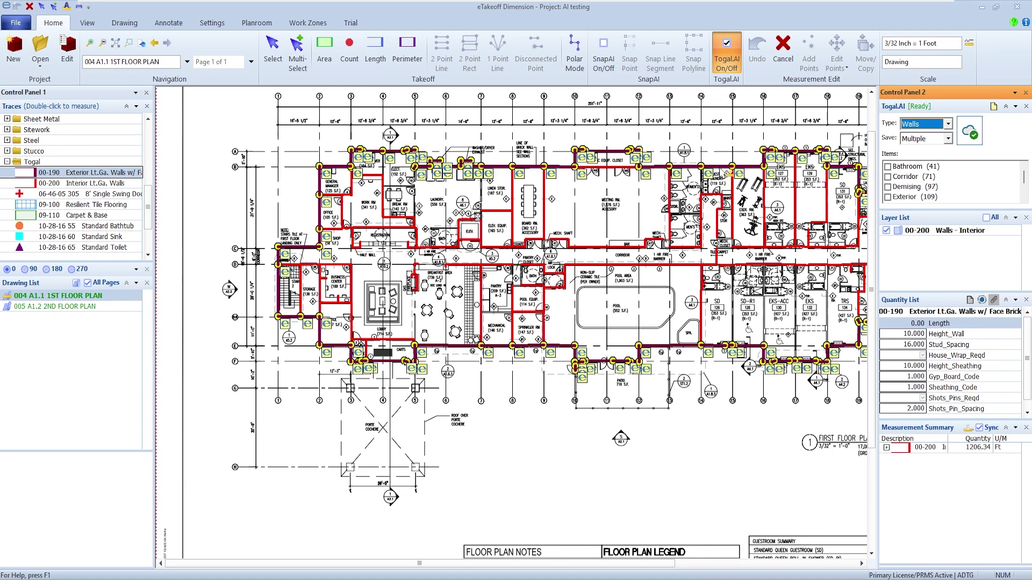
{"action": "left_click", "coordinate": [887, 197]}
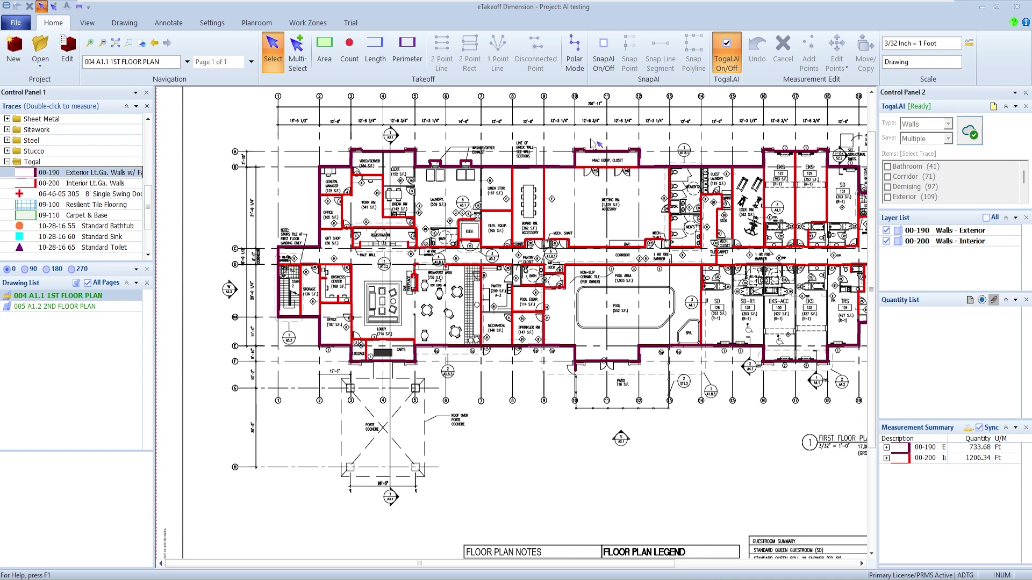
- Select all interior and exterior wall measurements across the floor plan and delete them
{"action": "scroll", "coordinate": [655, 372], "scroll_direction": "down", "scroll_amount": 1}
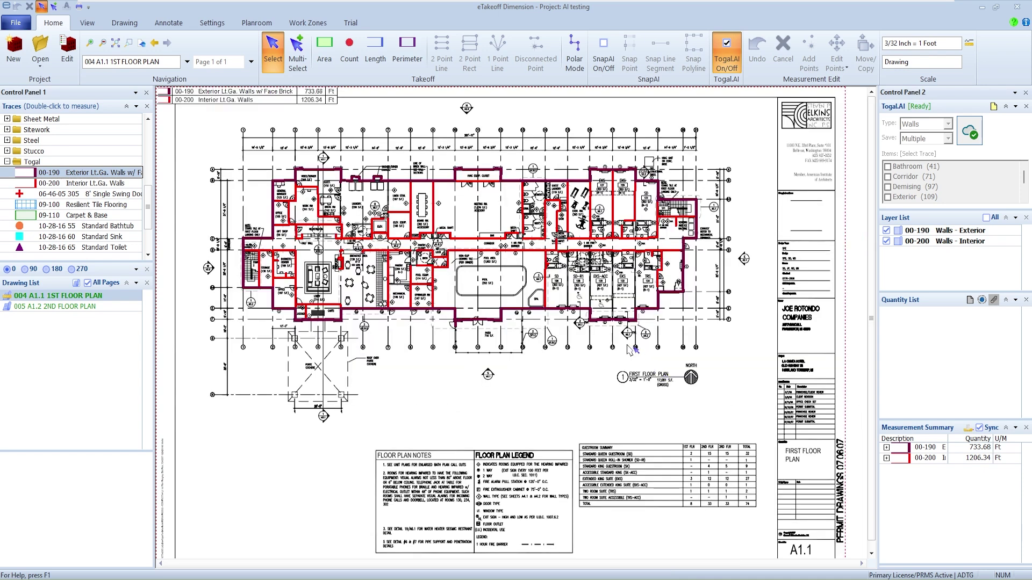
{"action": "left_click", "coordinate": [297, 54]}
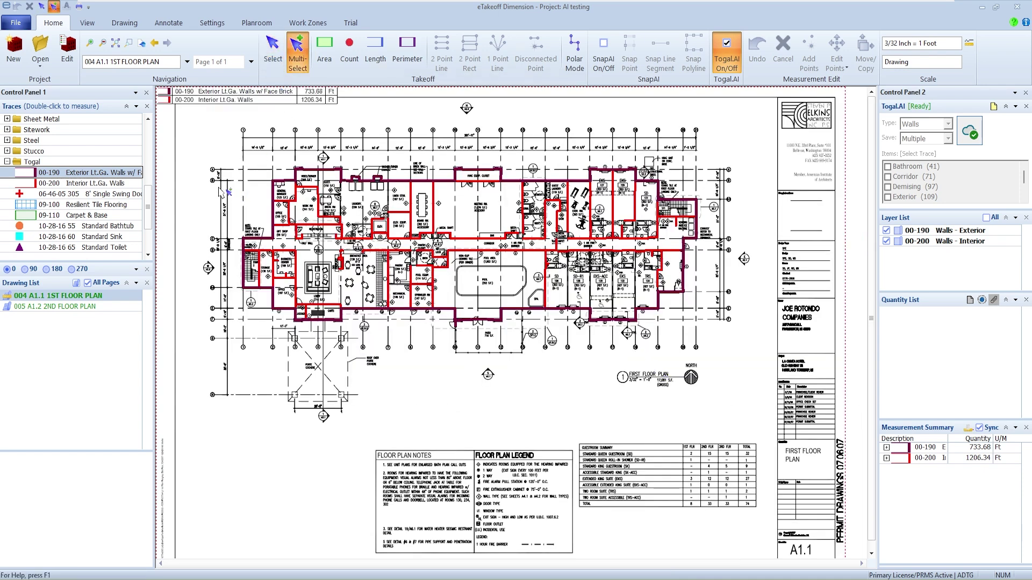
{"action": "left_click_drag", "start_coordinate": [198, 125], "coordinate": [755, 382]}
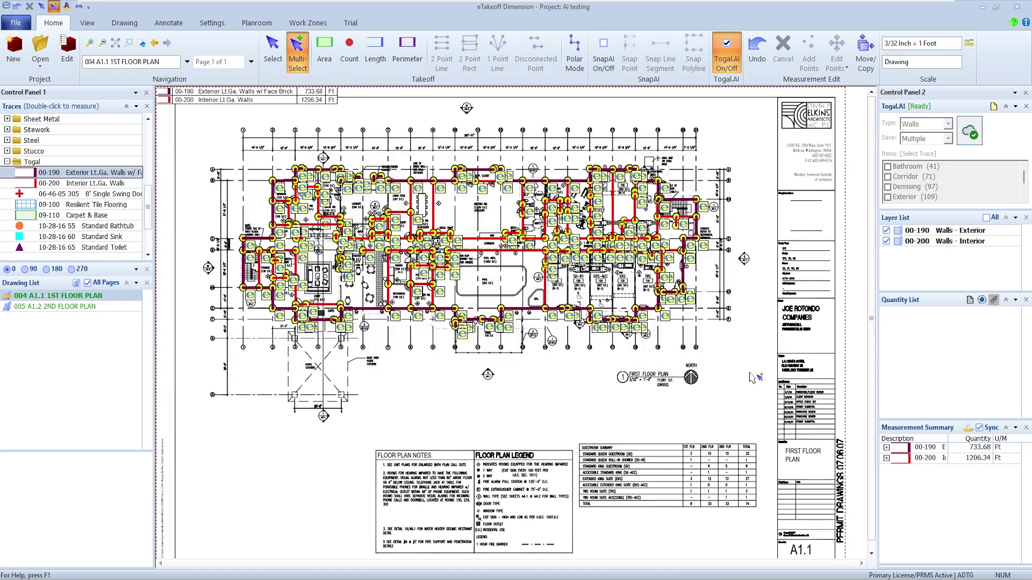
{"action": "key", "text": "Delete"}
{"action": "left_click", "coordinate": [514, 317]}
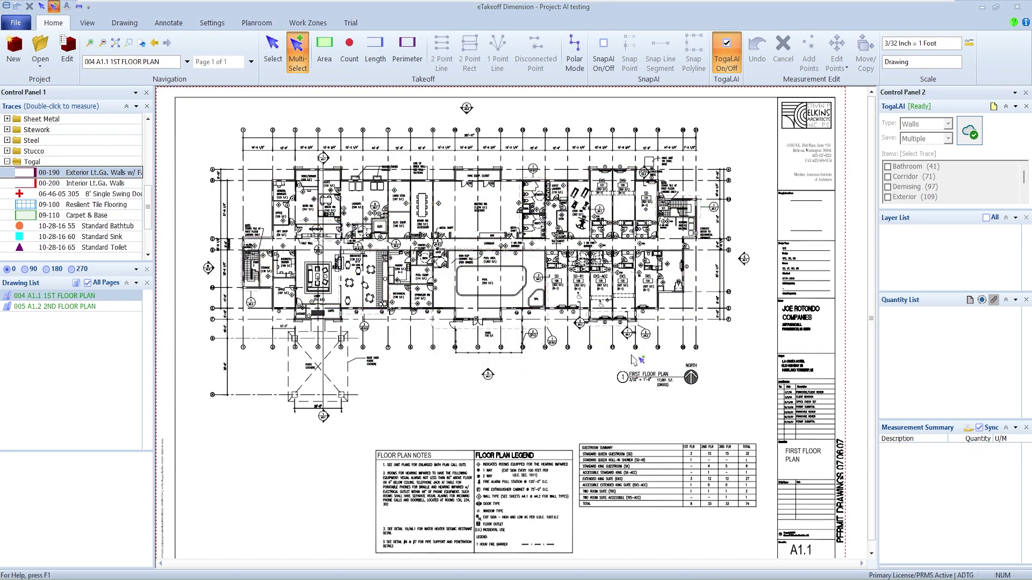
- Start a count takeoff with a new trace named Office Chairs
{"action": "left_click", "coordinate": [349, 54]}
{"action": "scroll", "coordinate": [361, 110], "scroll_direction": "up", "scroll_amount": 1}
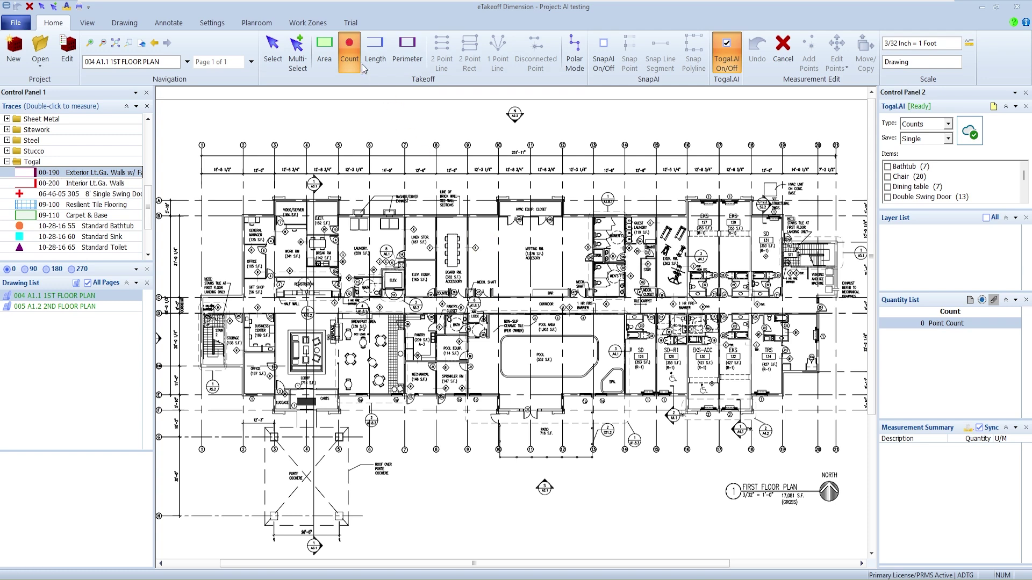
{"action": "left_click", "coordinate": [350, 46]}
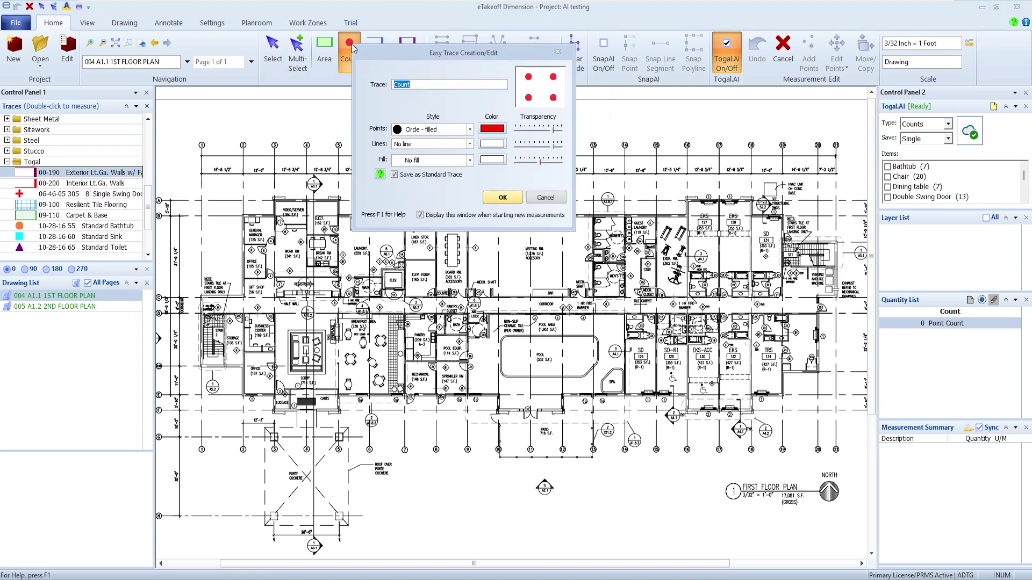
{"action": "type", "text": "Office Chairs"}
{"action": "left_click", "coordinate": [400, 176]}
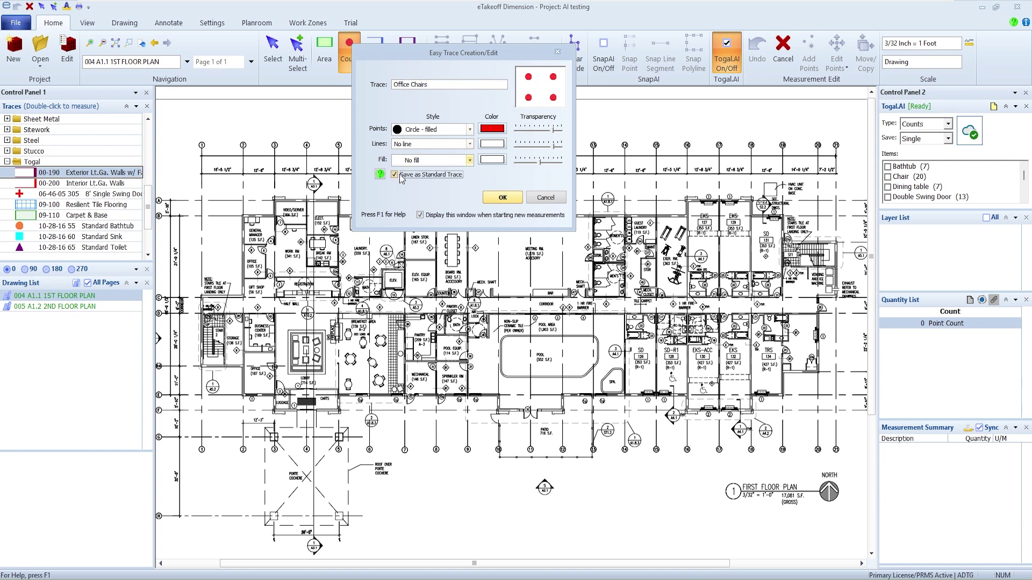
{"action": "left_click", "coordinate": [503, 198]}
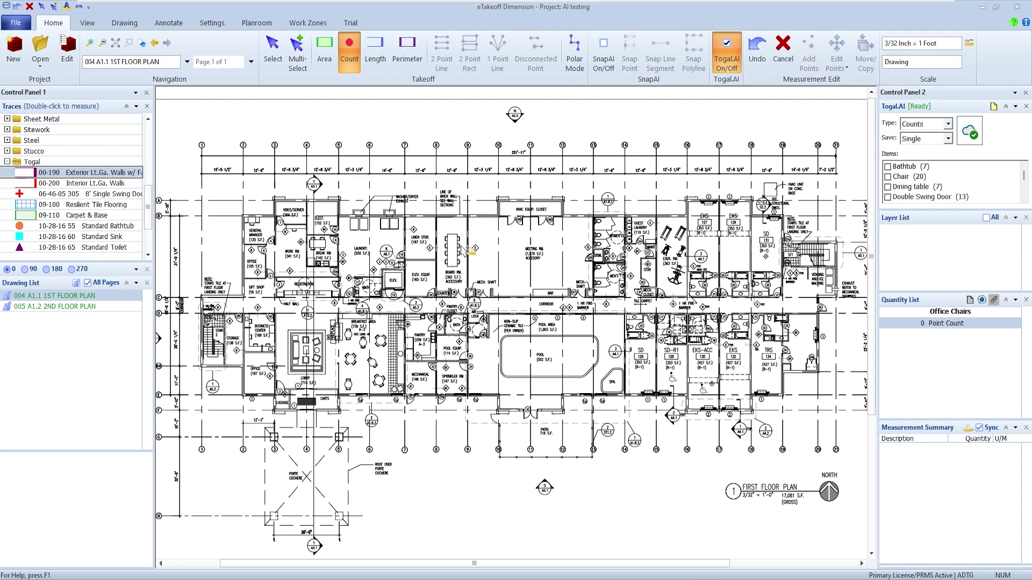
- Count all matching office chairs by picking one detected chair at the Board Rm. table, and finish the measurement
{"action": "scroll", "coordinate": [463, 250], "scroll_direction": "up", "scroll_amount": 3}
{"action": "left_click", "coordinate": [452, 217]}
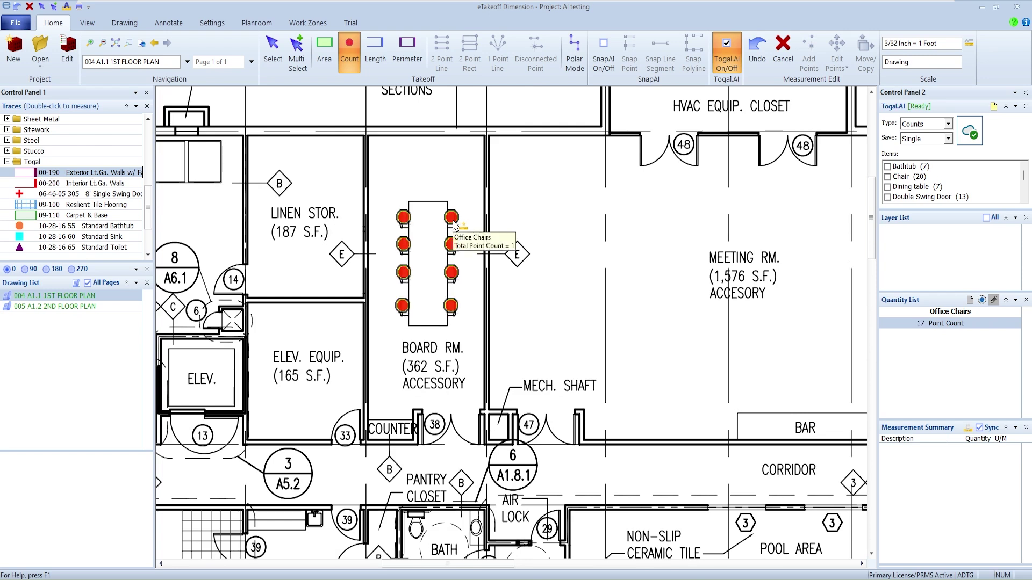
{"action": "key", "text": "Escape"}
{"action": "scroll", "coordinate": [540, 257], "scroll_direction": "down", "scroll_amount": 3}
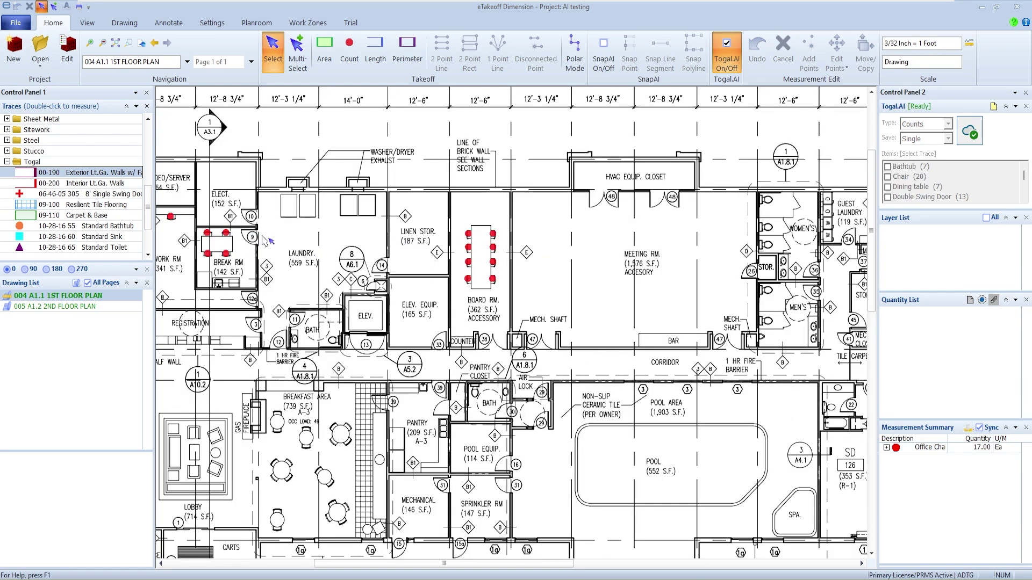
{"action": "middle_click_drag", "start_coordinate": [266, 240], "coordinate": [339, 236]}
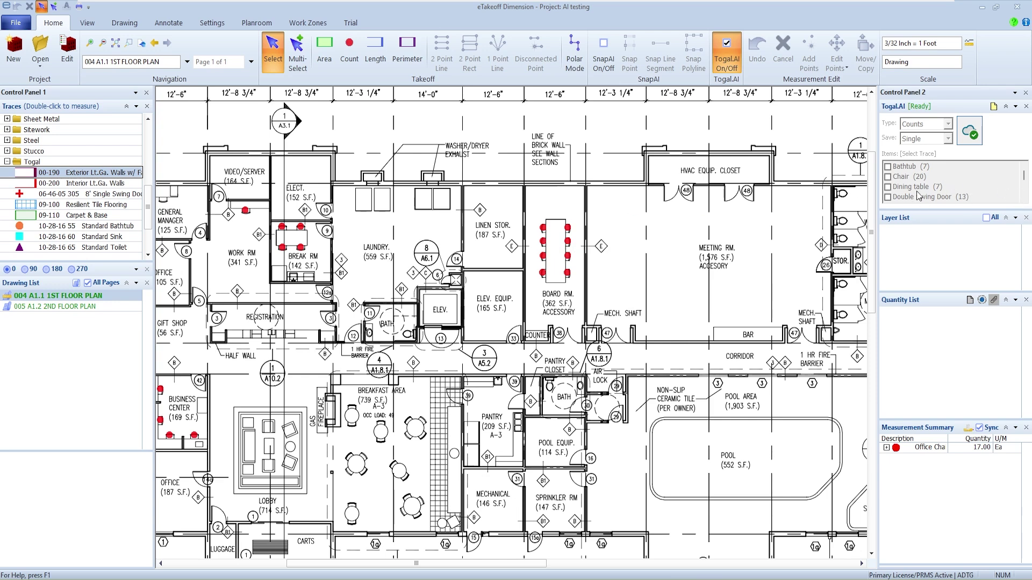
- Start another count takeoff with a new trace named Chair, accepting its point color
{"action": "left_click", "coordinate": [350, 51]}
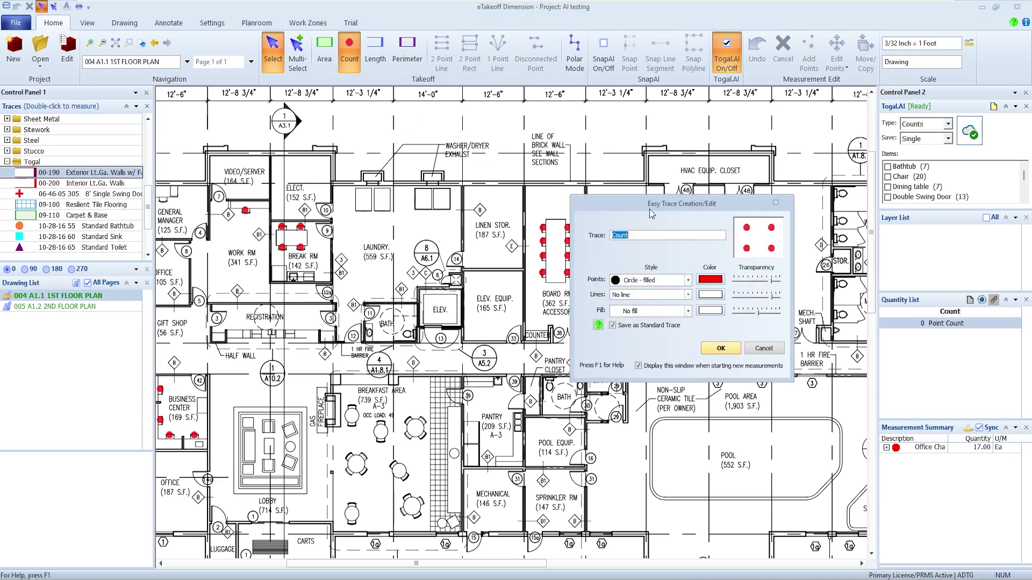
{"action": "type", "text": "Cha"}
{"action": "left_click", "coordinate": [709, 279]}
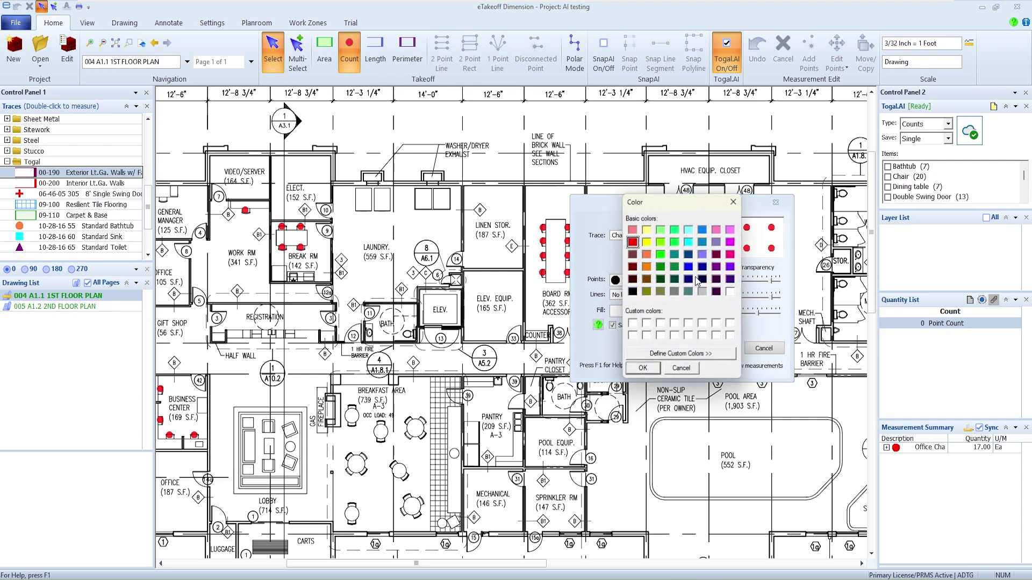
{"action": "left_click", "coordinate": [643, 369]}
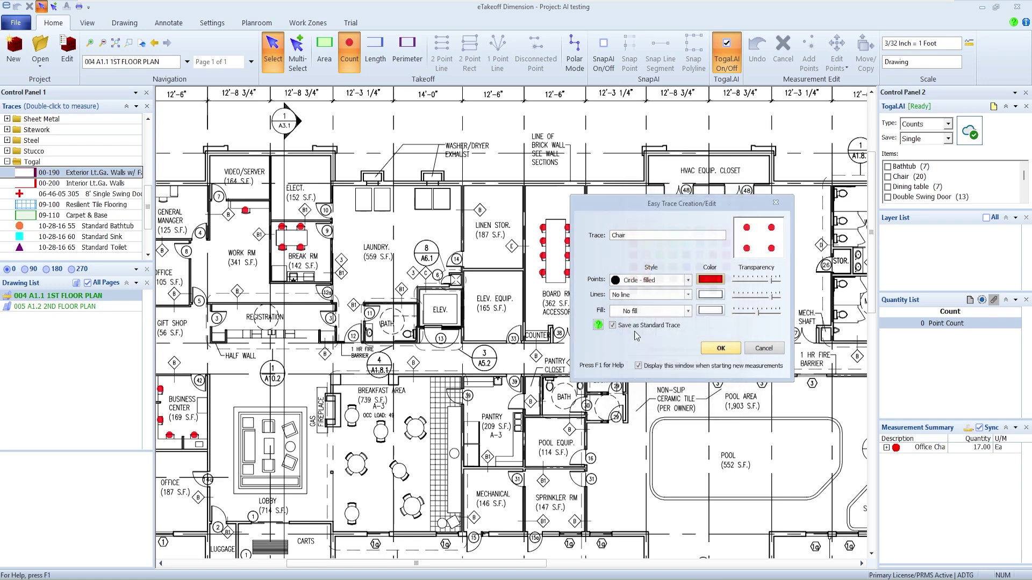
{"action": "left_click", "coordinate": [720, 349]}
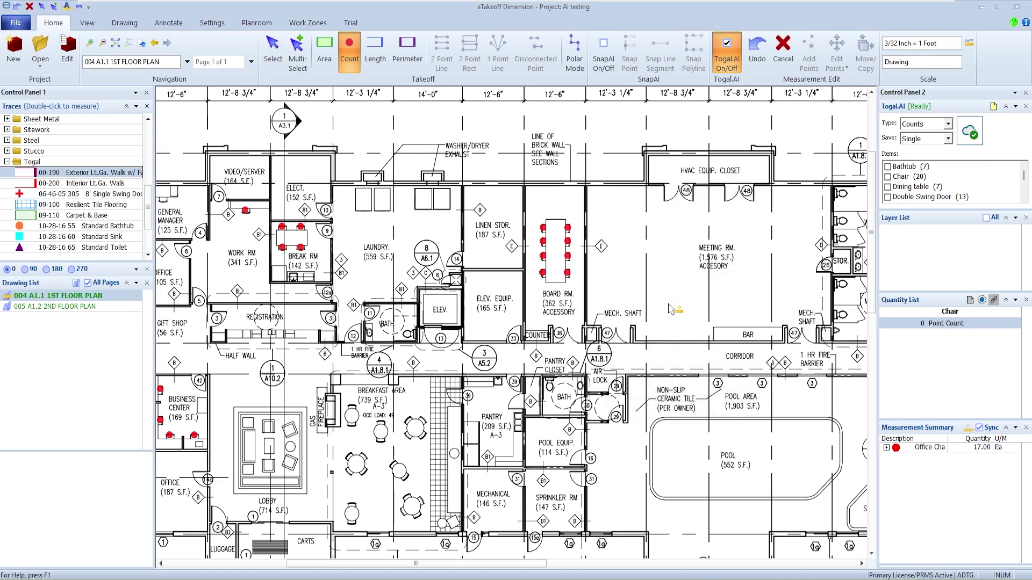
- Preview the detected Chair, Office Desk and Office Table items on the plan, deselecting each one again
{"action": "left_click", "coordinate": [888, 177]}
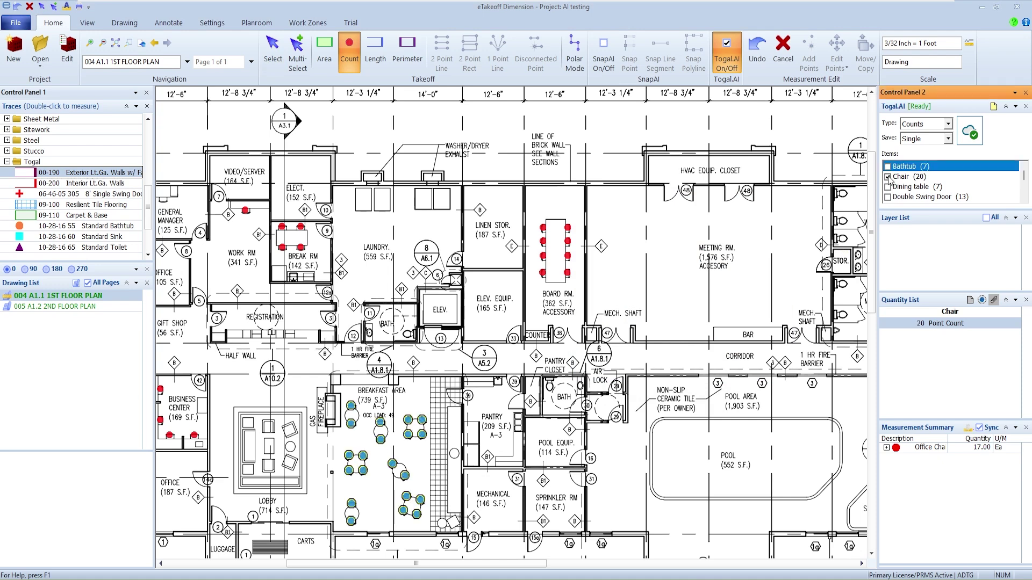
{"action": "left_click", "coordinate": [888, 177]}
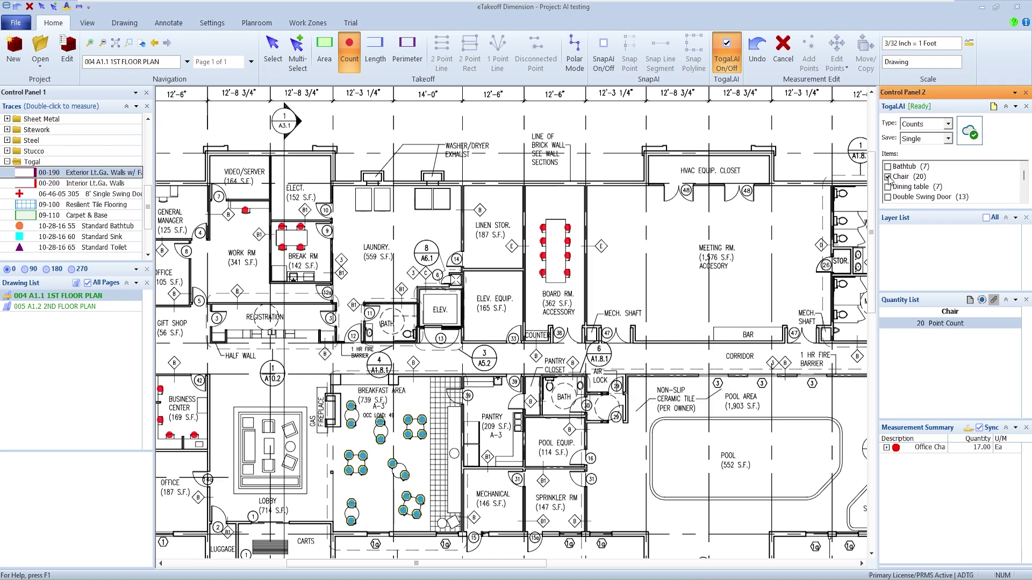
{"action": "left_click", "coordinate": [887, 177]}
{"action": "scroll", "coordinate": [889, 188], "scroll_direction": "down", "scroll_amount": 2}
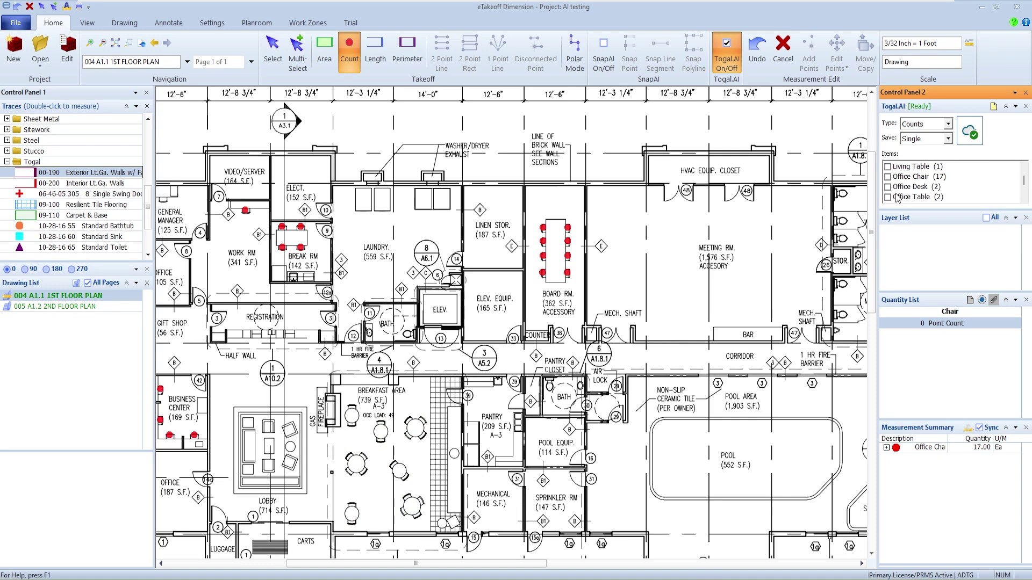
{"action": "left_click", "coordinate": [888, 187]}
{"action": "left_click", "coordinate": [887, 187]}
{"action": "left_click", "coordinate": [889, 198]}
{"action": "left_click", "coordinate": [887, 197]}
{"action": "scroll", "coordinate": [932, 191], "scroll_direction": "up", "scroll_amount": 3}
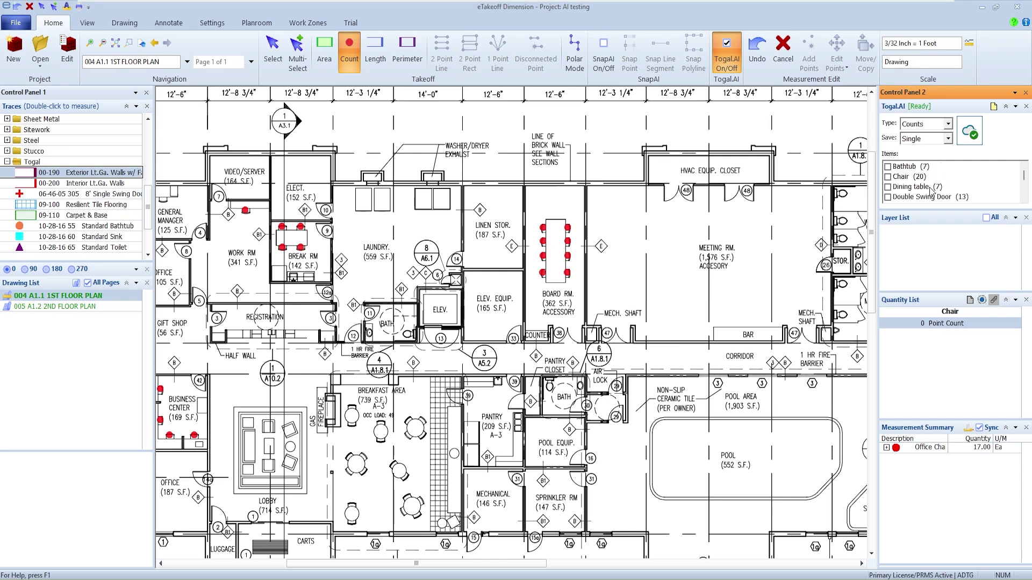
- Preview the detected Double Swing Door locations by toggling that item on and off
{"action": "left_click", "coordinate": [888, 197]}
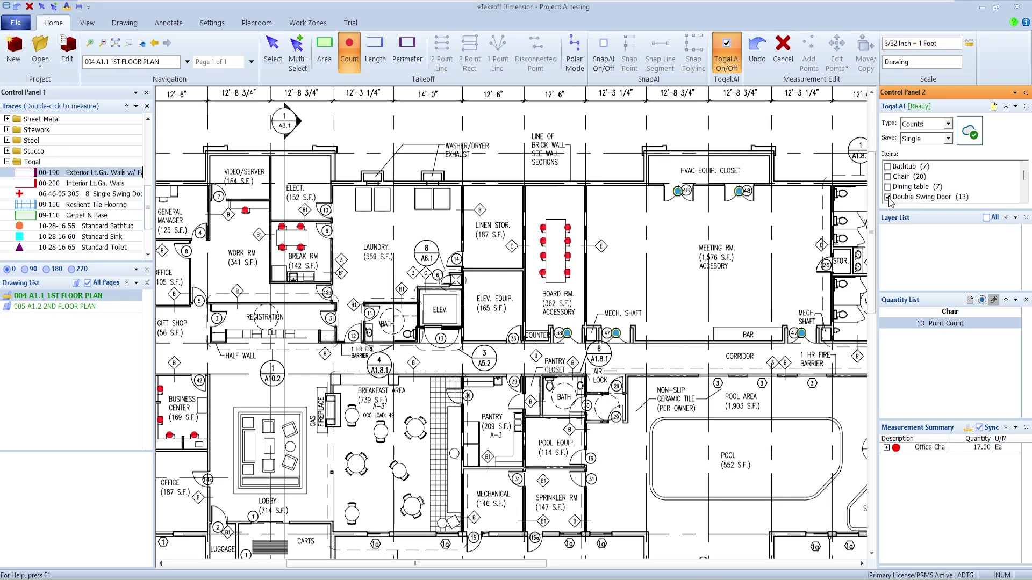
{"action": "left_click", "coordinate": [887, 197]}
{"action": "left_click", "coordinate": [888, 197]}
- Count the detected Chair items on the first floor with the Chair trace, leaving Double Swing Door deselected, and finish the measurement
{"action": "left_click", "coordinate": [887, 176]}
{"action": "left_click", "coordinate": [888, 197]}
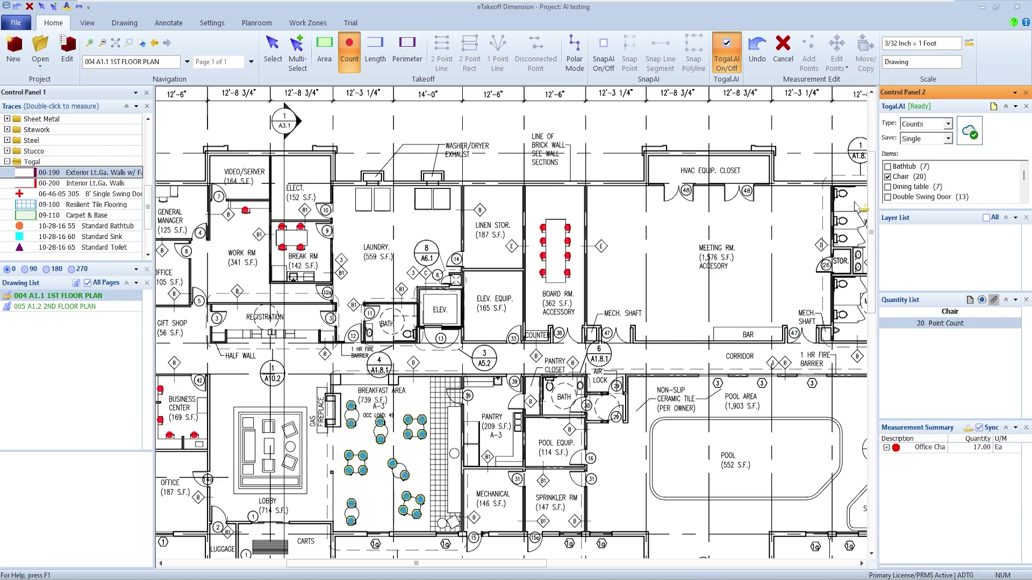
{"action": "key", "text": "Escape"}
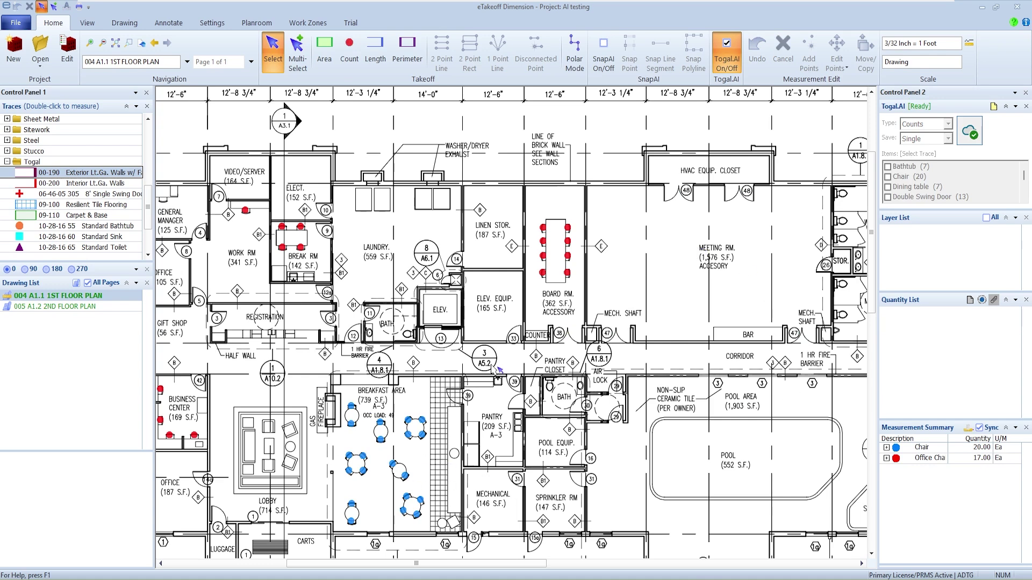
- Start a count takeoff with a new trace named Single Door, using light green points
{"action": "left_click", "coordinate": [349, 52]}
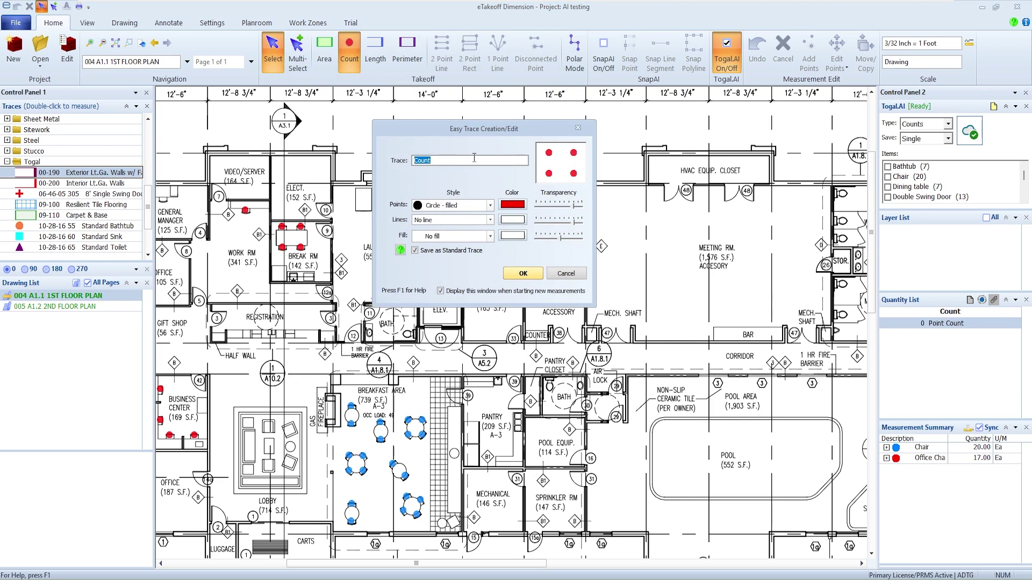
{"action": "type", "text": "Sing"}
{"action": "left_click", "coordinate": [515, 205]}
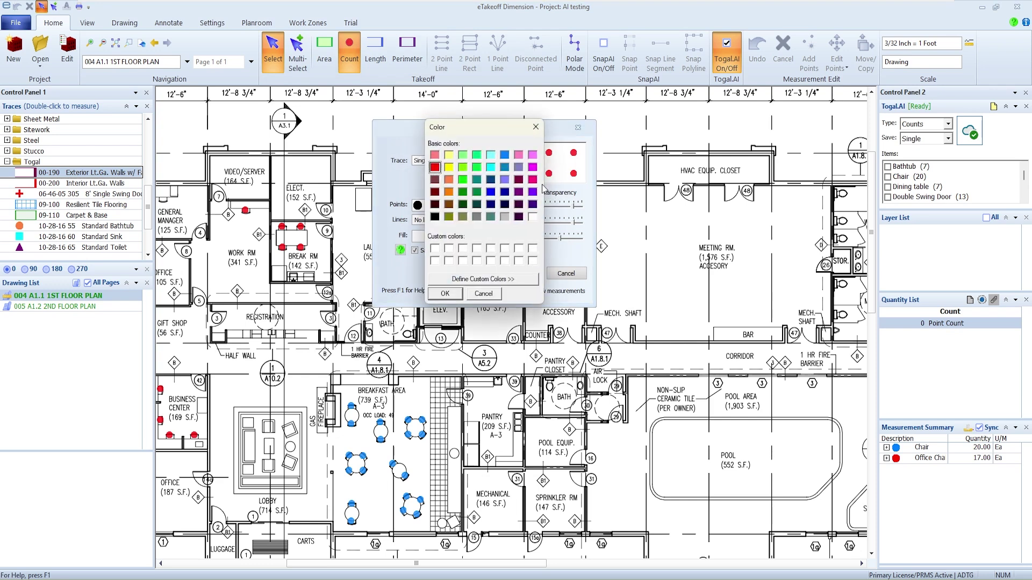
{"action": "left_click", "coordinate": [463, 155]}
{"action": "left_click", "coordinate": [445, 293]}
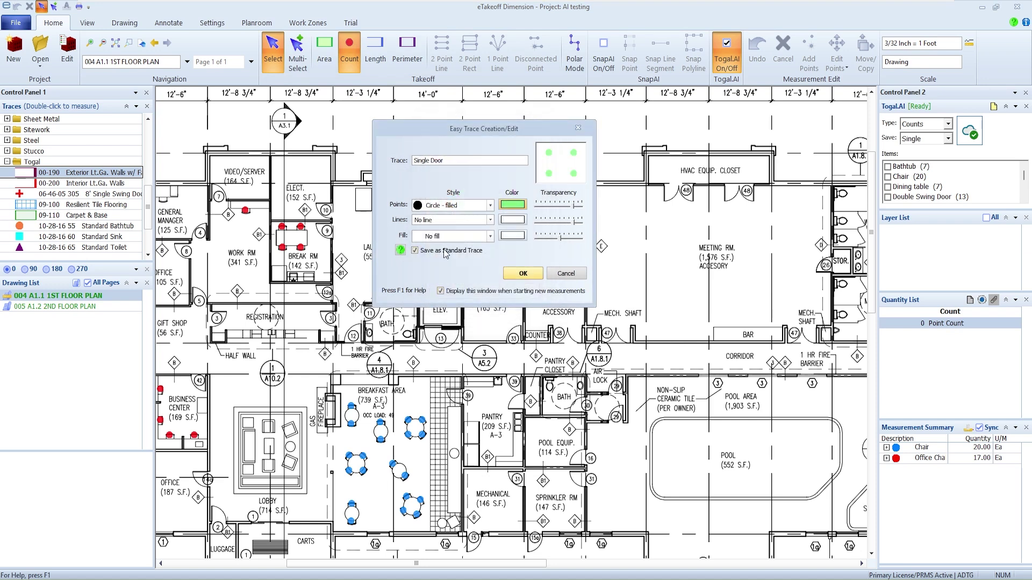
{"action": "left_click", "coordinate": [520, 274]}
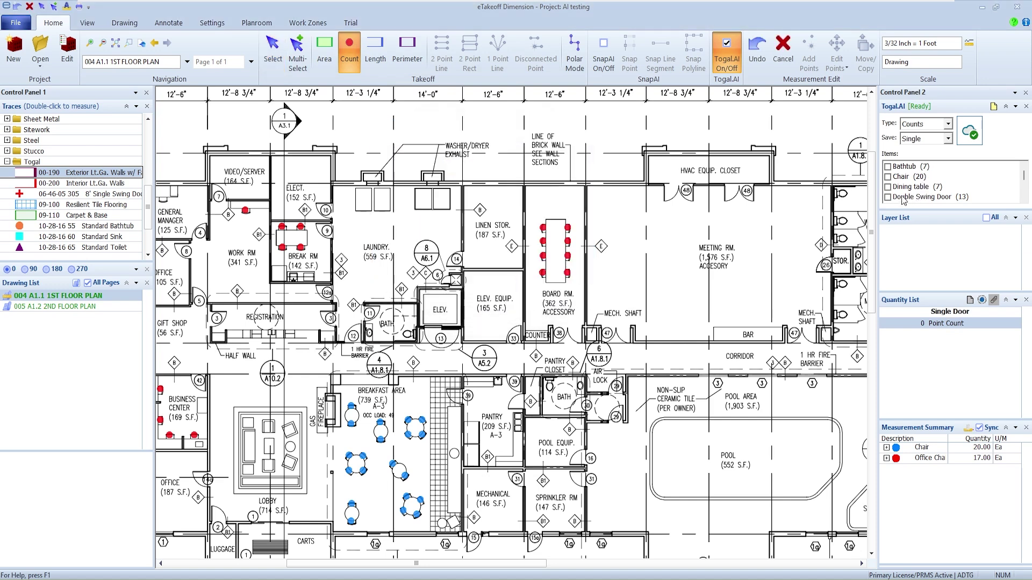
- Count all detected Single Swing Door items on the first floor plan with the Single Door trace and finish the measurement
{"action": "scroll", "coordinate": [906, 189], "scroll_direction": "down", "scroll_amount": 2}
{"action": "scroll", "coordinate": [907, 189], "scroll_direction": "down", "scroll_amount": 2}
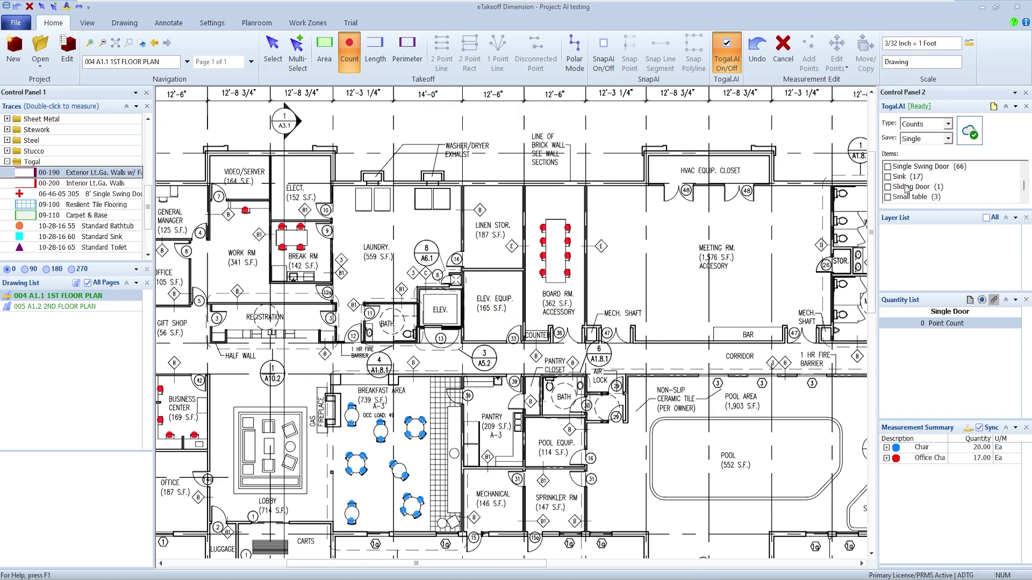
{"action": "left_click", "coordinate": [888, 168]}
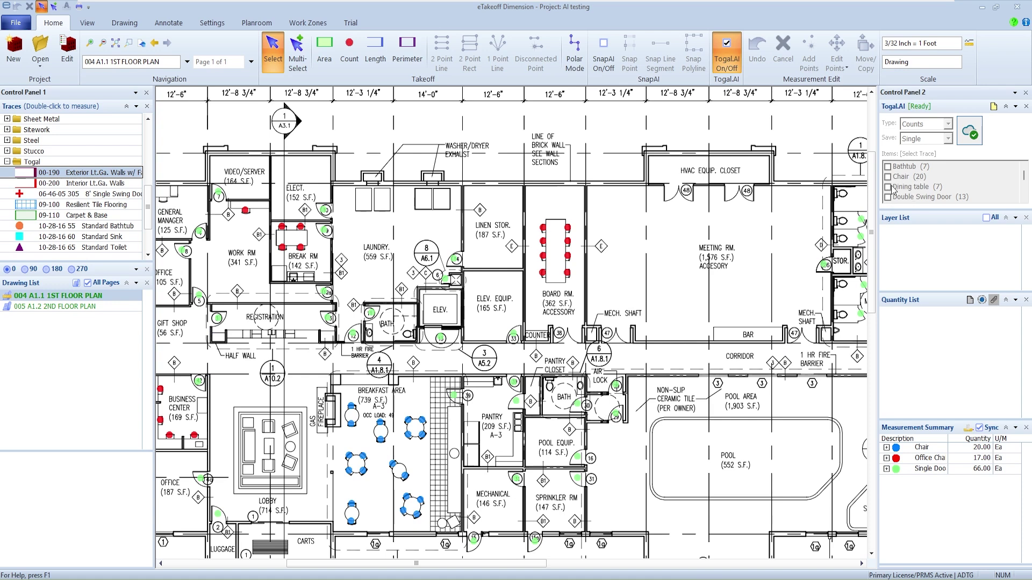
- Open the 005 A1.2 2ND FLOOR PLAN drawing, dismissing the dialog for creating a new count trace
{"action": "double_click", "coordinate": [69, 307]}
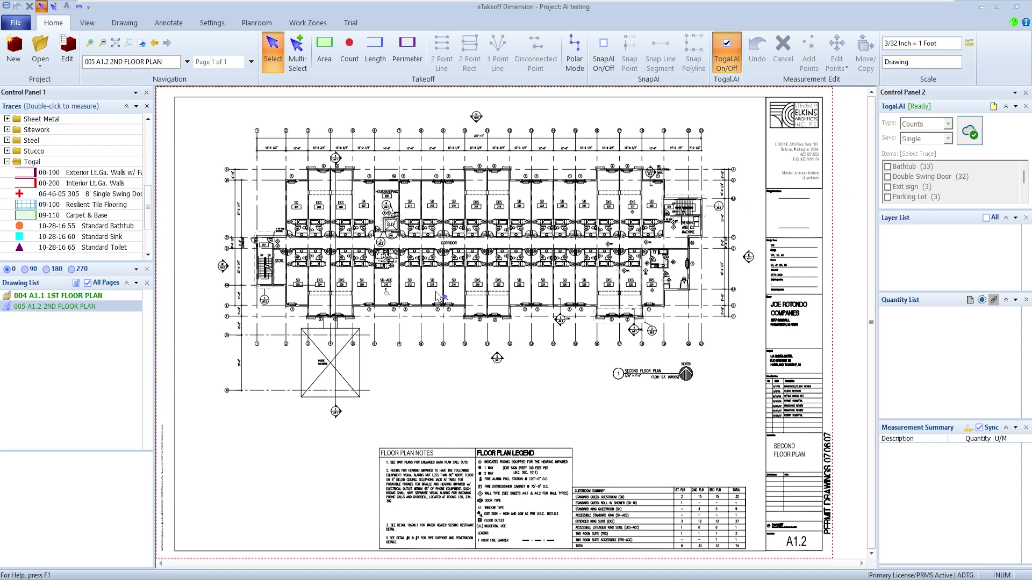
{"action": "scroll", "coordinate": [440, 296], "scroll_direction": "up", "scroll_amount": 5}
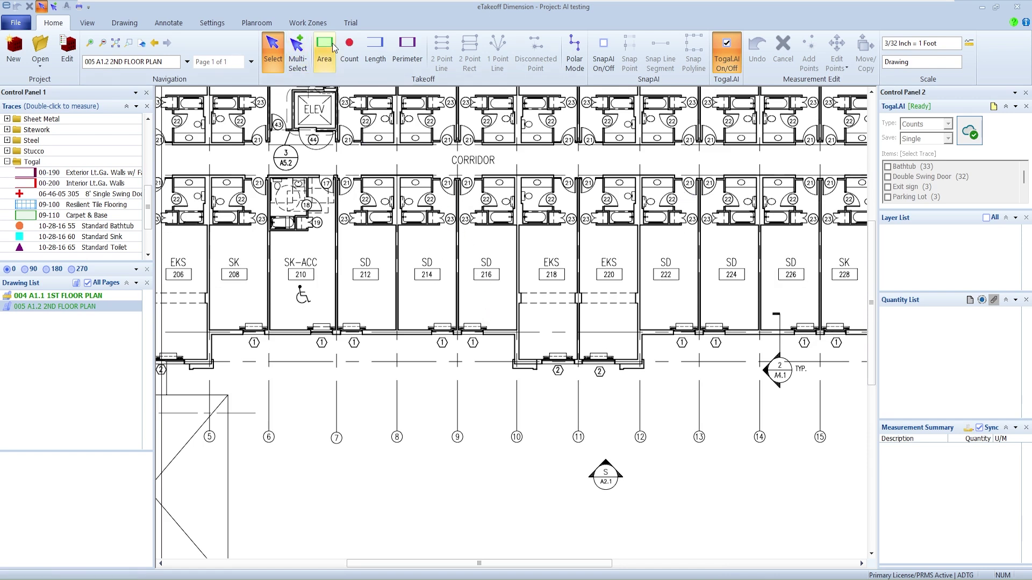
{"action": "left_click", "coordinate": [350, 51]}
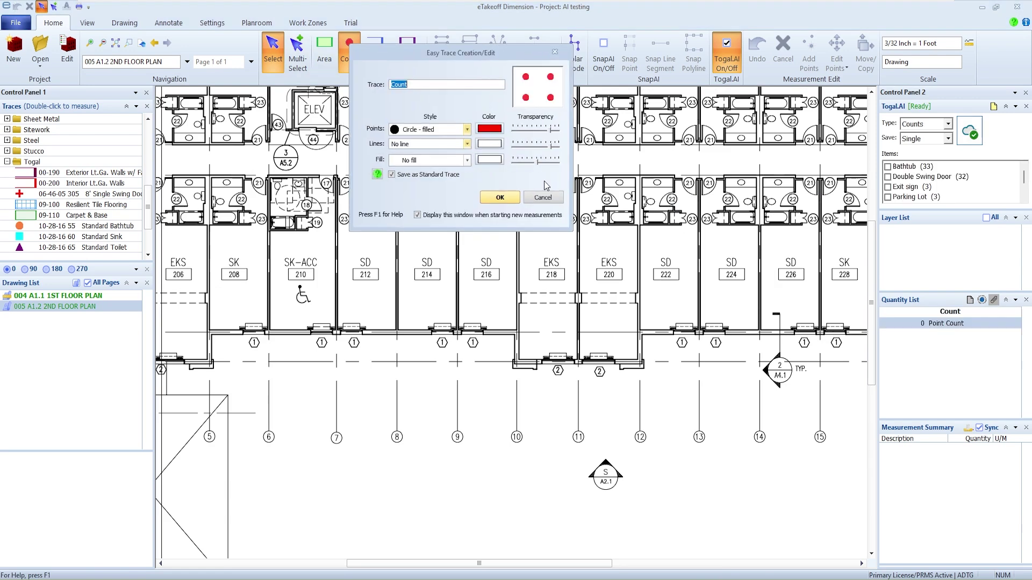
{"action": "left_click", "coordinate": [543, 199]}
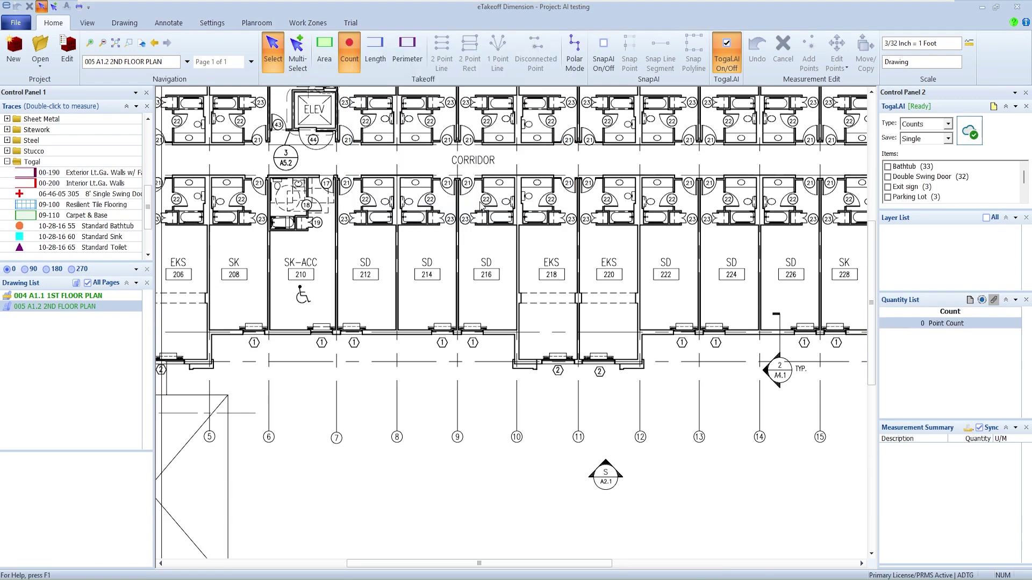
- Count all detected Bathtub items on the second floor with the existing 10-28-16 55 Standard Bathtub trace, and finish the measurement
{"action": "left_click", "coordinate": [106, 228]}
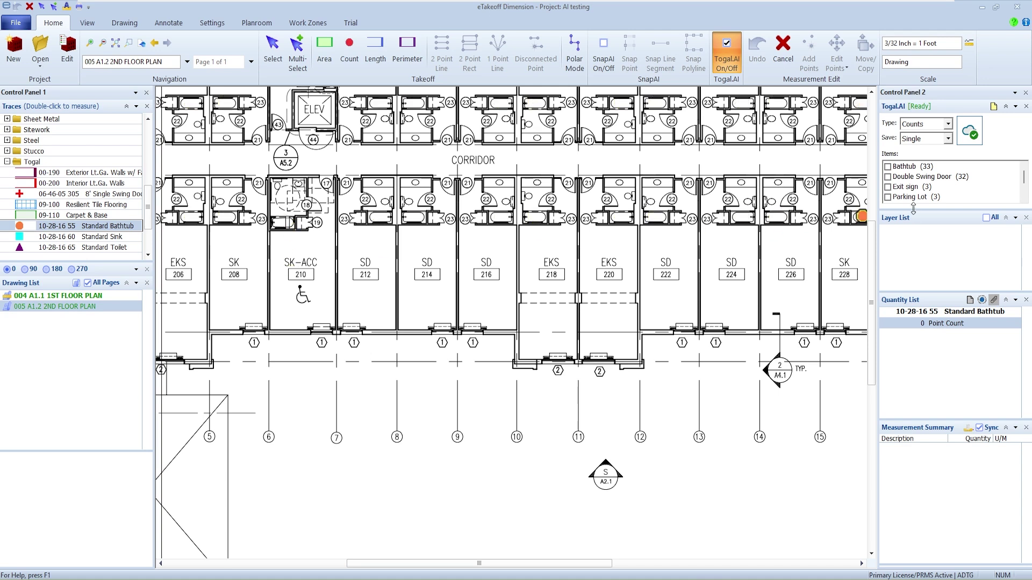
{"action": "left_click", "coordinate": [888, 167]}
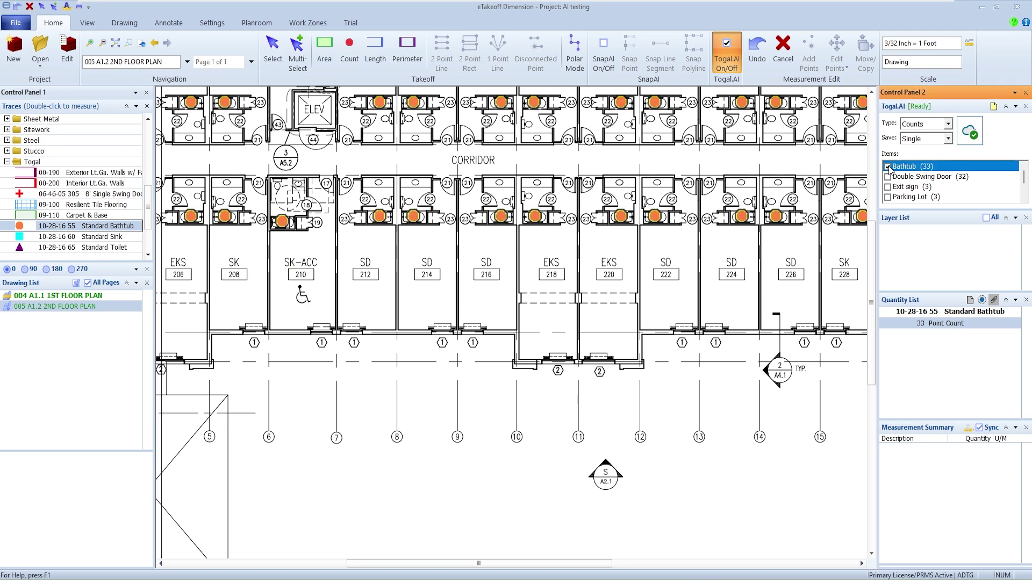
{"action": "scroll", "coordinate": [655, 232], "scroll_direction": "down", "scroll_amount": 3}
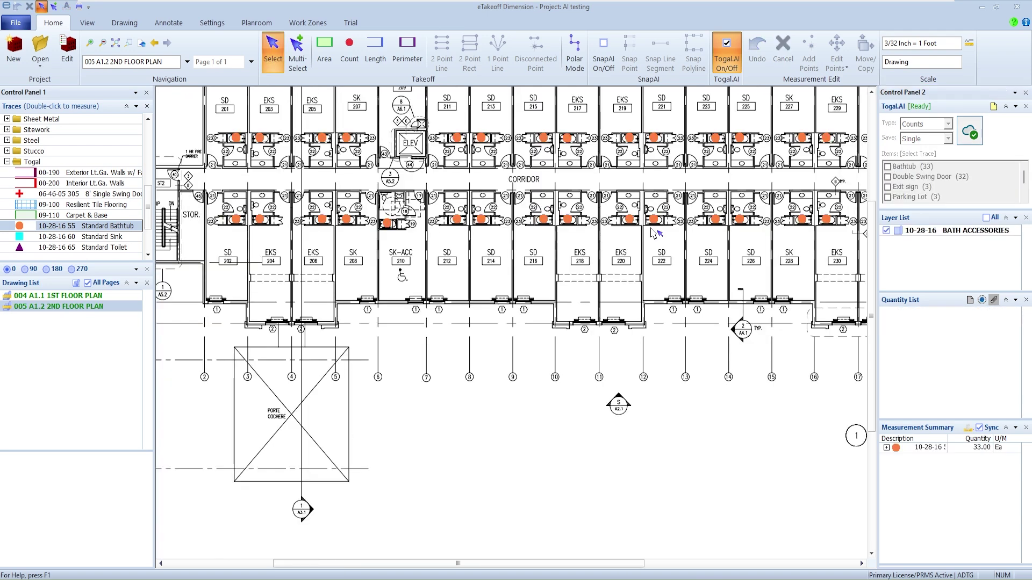
{"action": "middle_click_drag", "start_coordinate": [772, 258], "coordinate": [672, 256]}
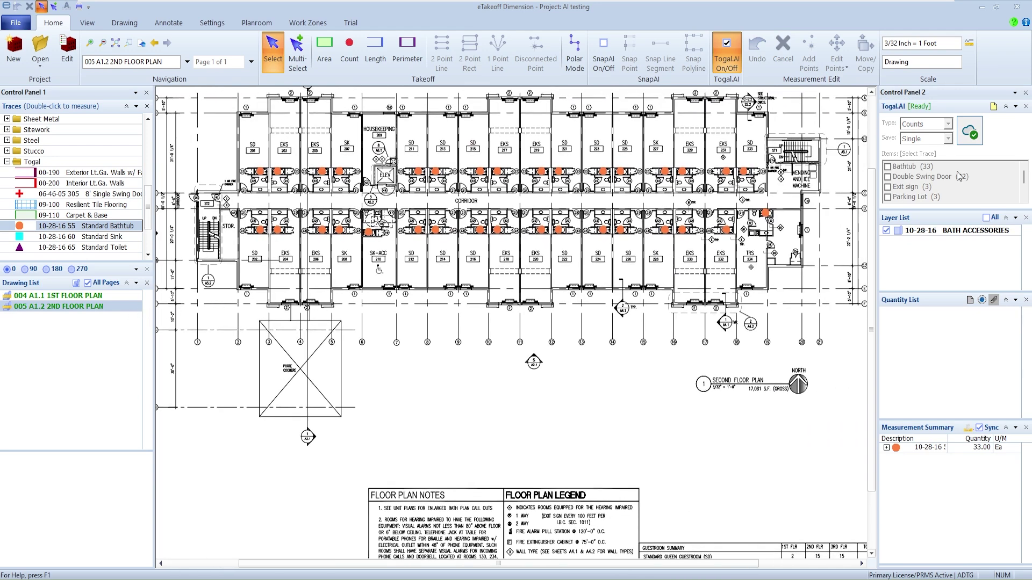